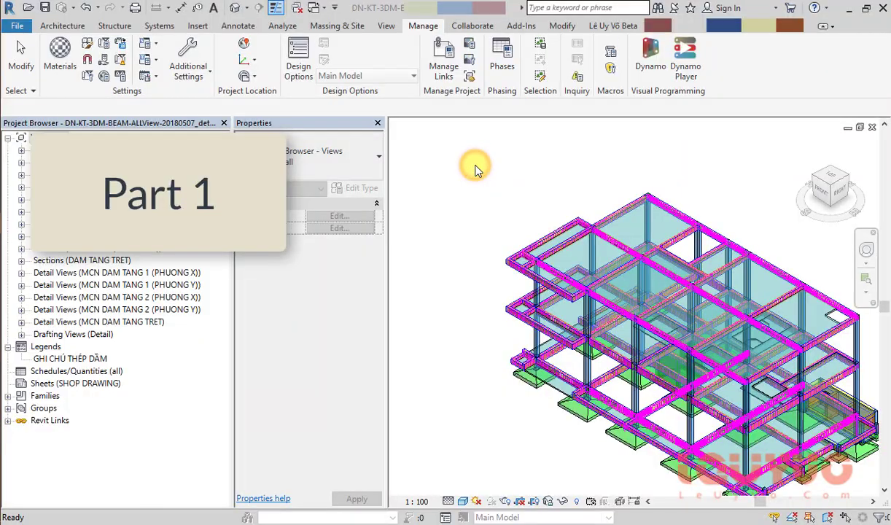
- Clear the 3D view selection and bring up the rebar add-in's ribbon tab
left_click(419, 168)
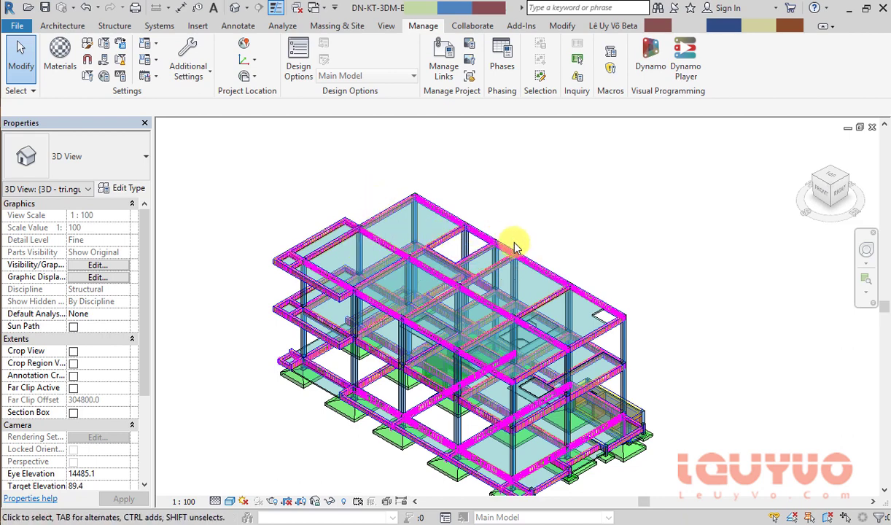
left_click(620, 26)
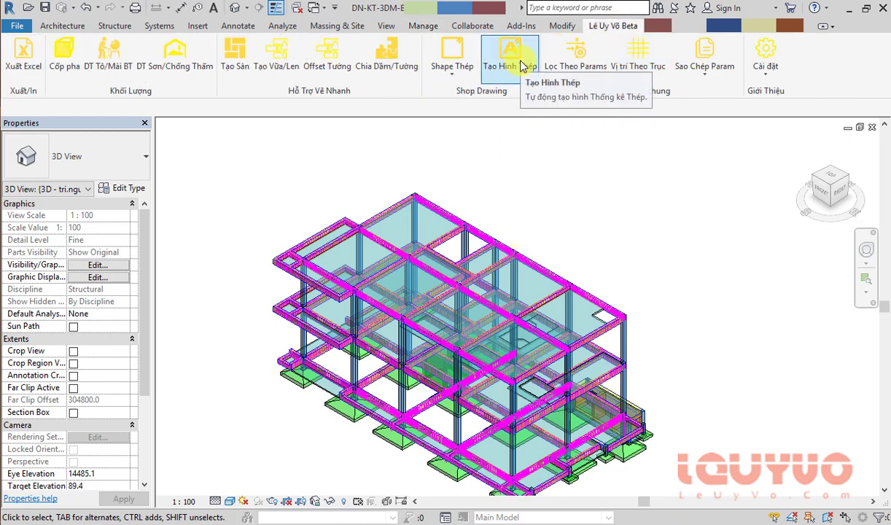
scroll(563, 155, "down", 1)
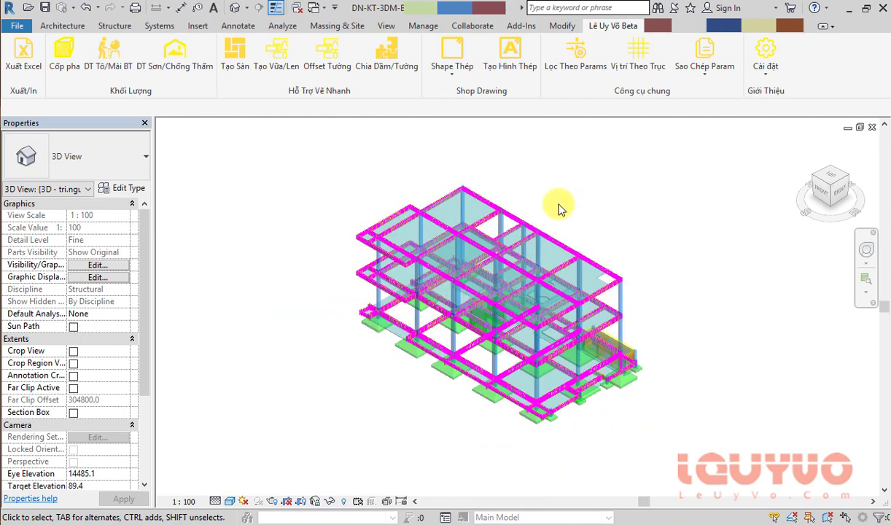
scroll(364, 274, "up", 1)
- Window-select the left part of the building and filter the selection to Structural Rebar only
left_click_drag(331, 165, 416, 376)
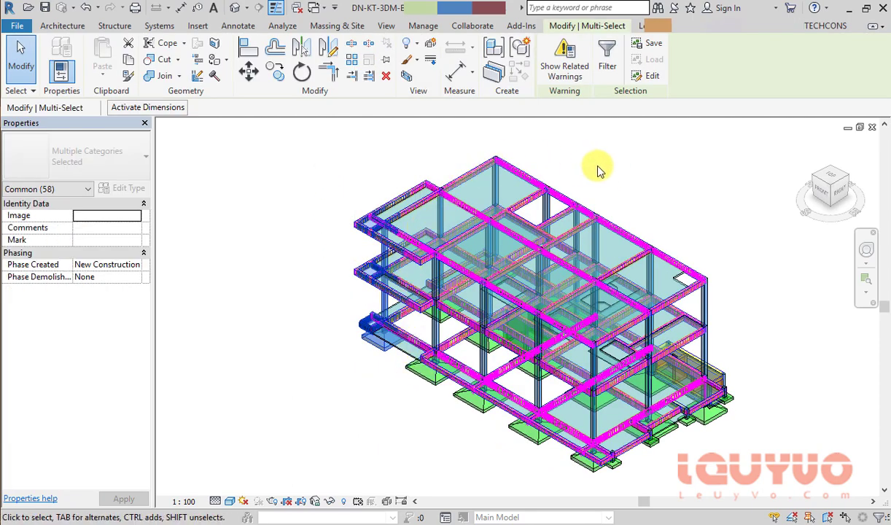
scroll(390, 237, "up", 2)
scroll(358, 233, "up", 1)
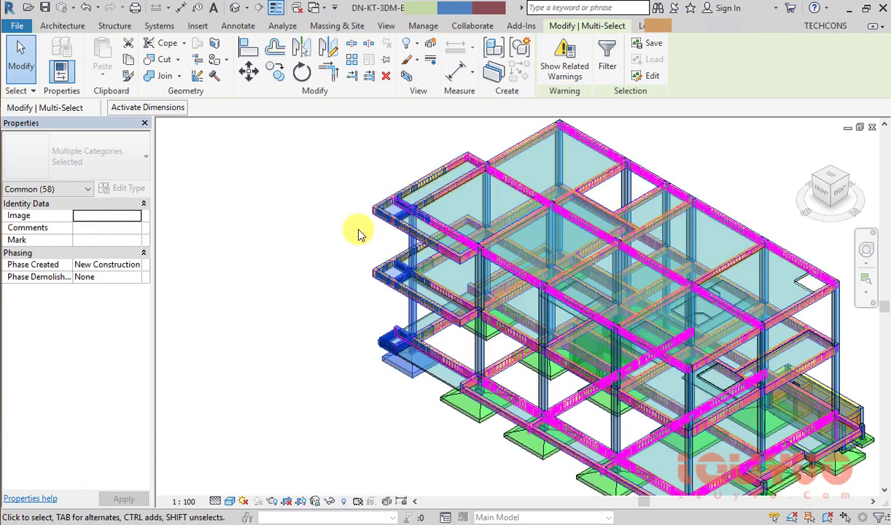
scroll(352, 216, "up", 1)
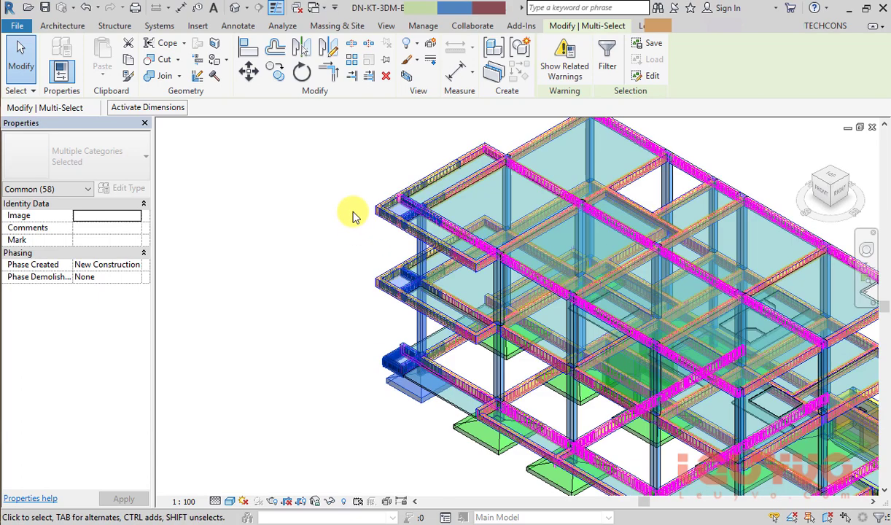
left_click(607, 73)
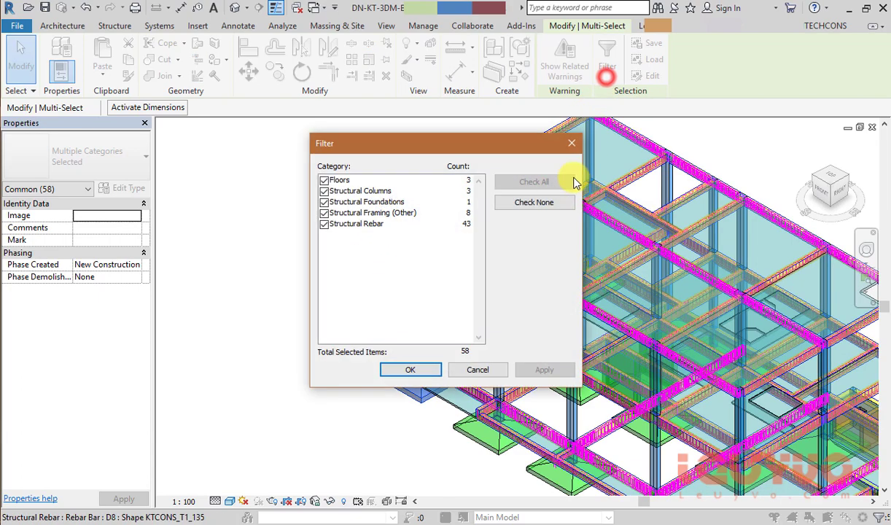
left_click(529, 205)
left_click(323, 224)
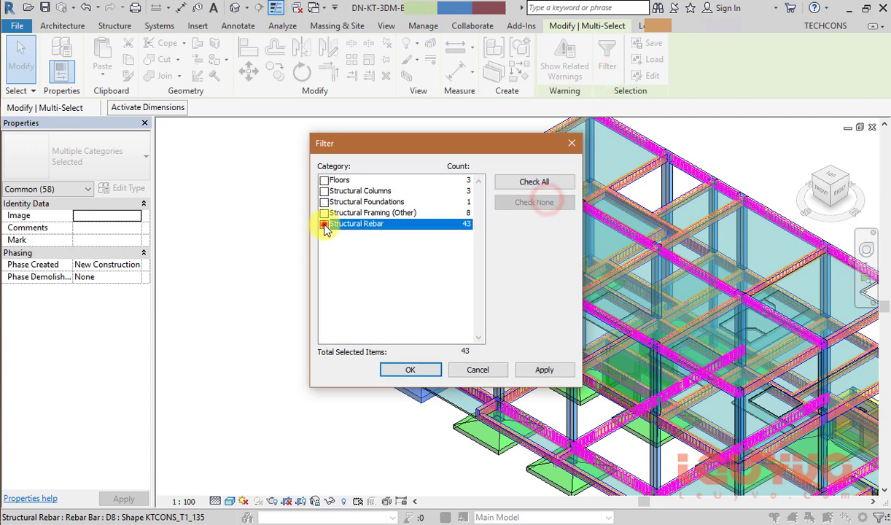
left_click(411, 370)
- Set the Comments of the 43 selected rebars to 'Filter'
scroll(101, 390, "down", 5)
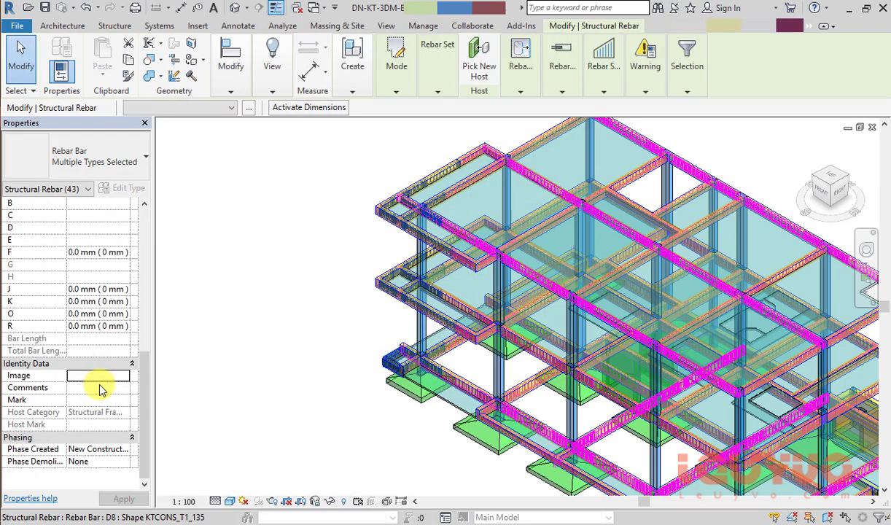
left_click(93, 389)
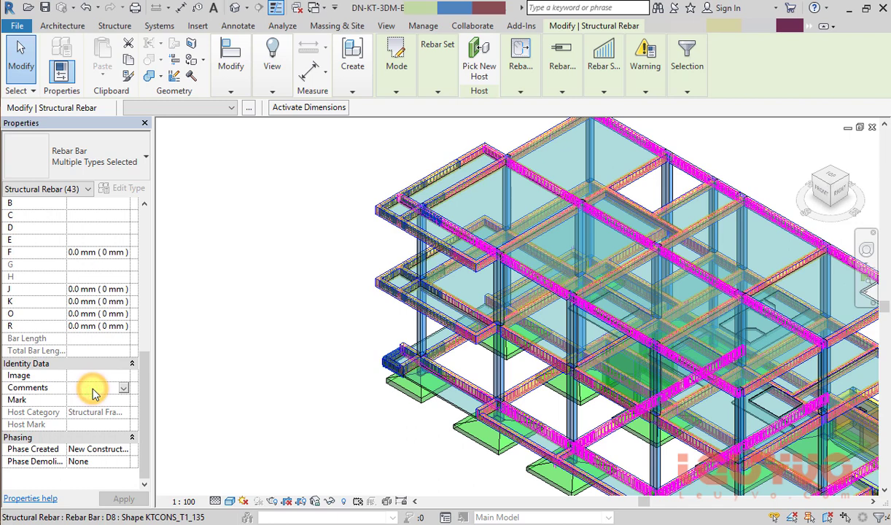
type("Filter")
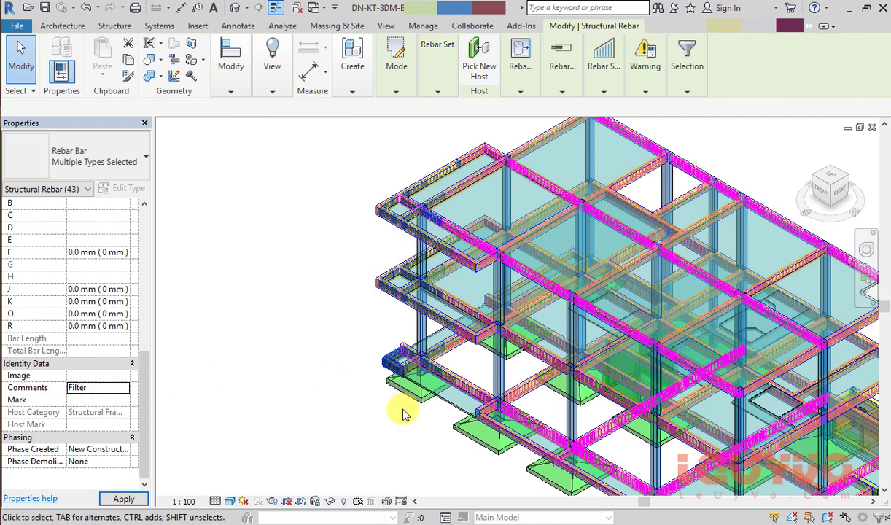
scroll(404, 412, "down", 3)
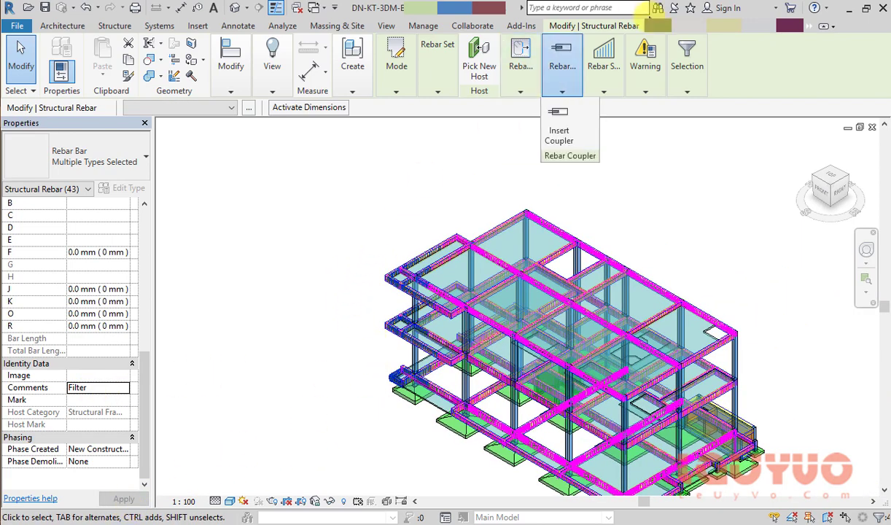
left_click(685, 26)
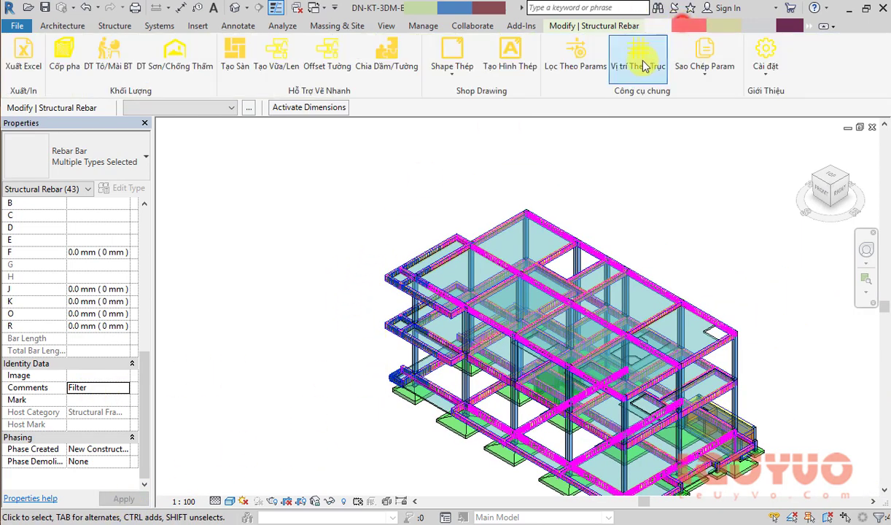
left_click(514, 67)
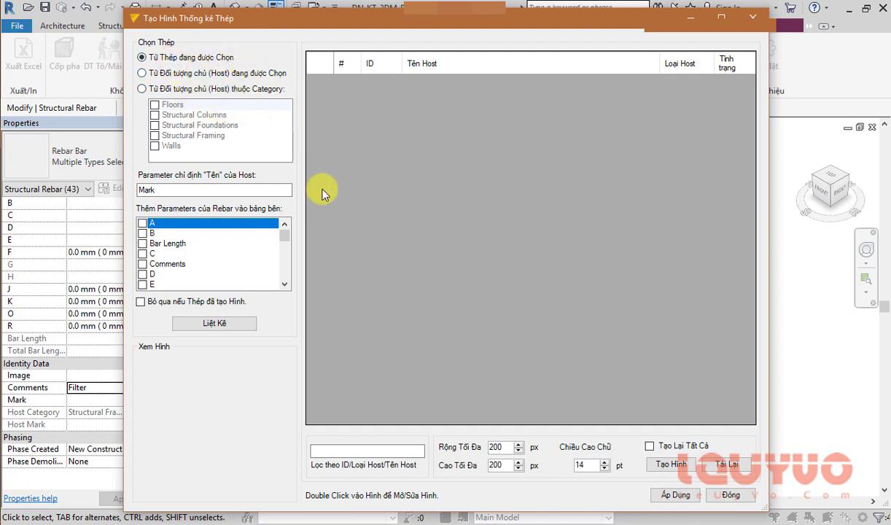
double_click(323, 17)
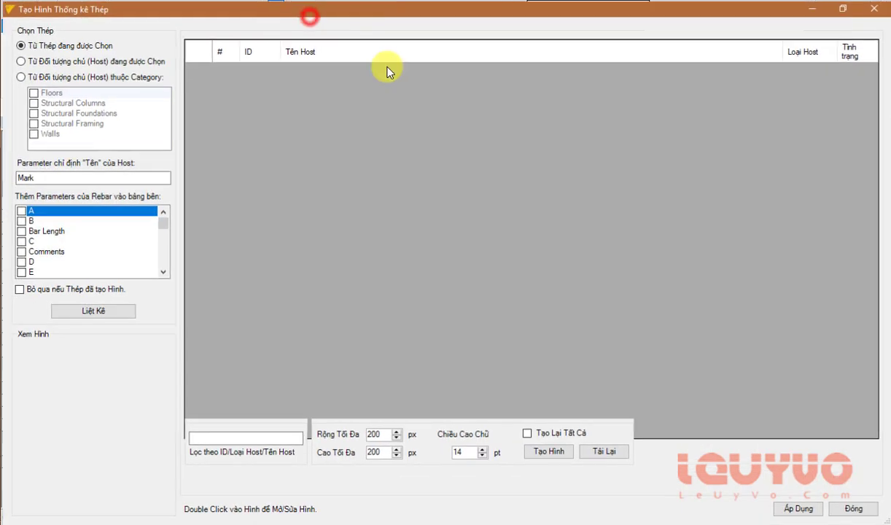
left_click(842, 8)
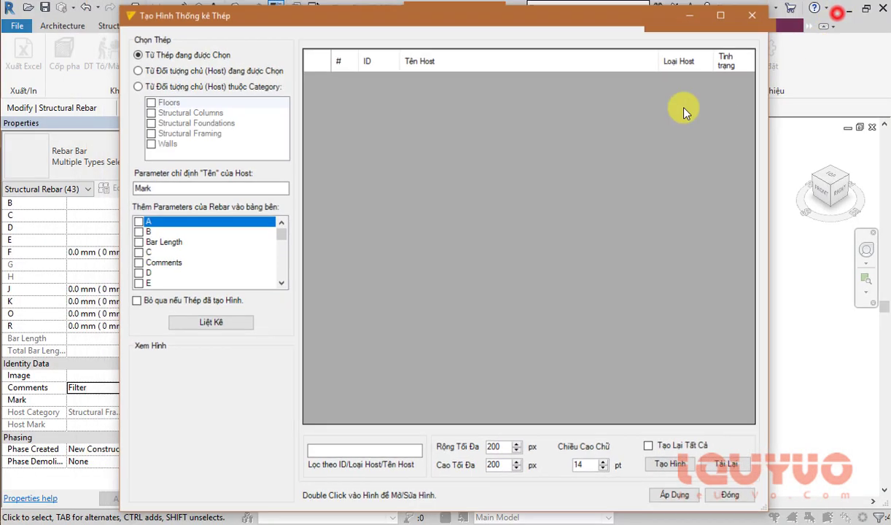
left_click_drag(325, 14, 424, 16)
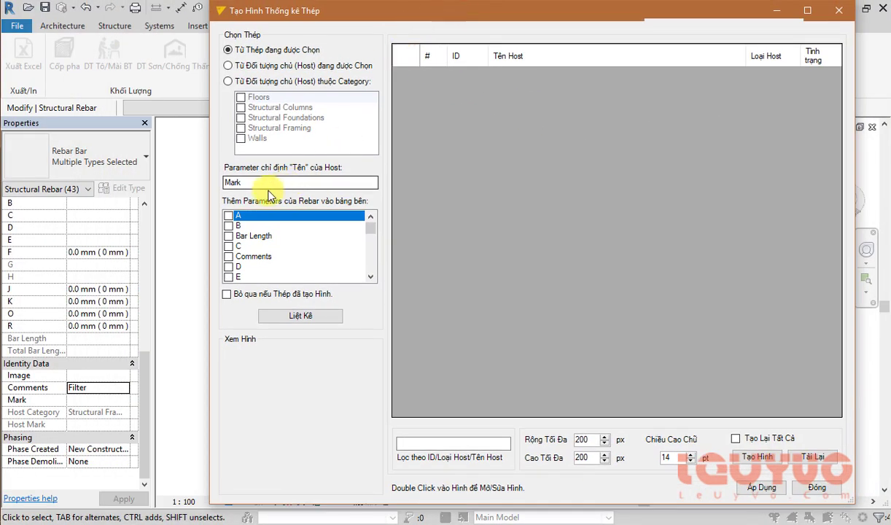
left_click(839, 11)
scroll(407, 302, "up", 2)
scroll(323, 185, "up", 2)
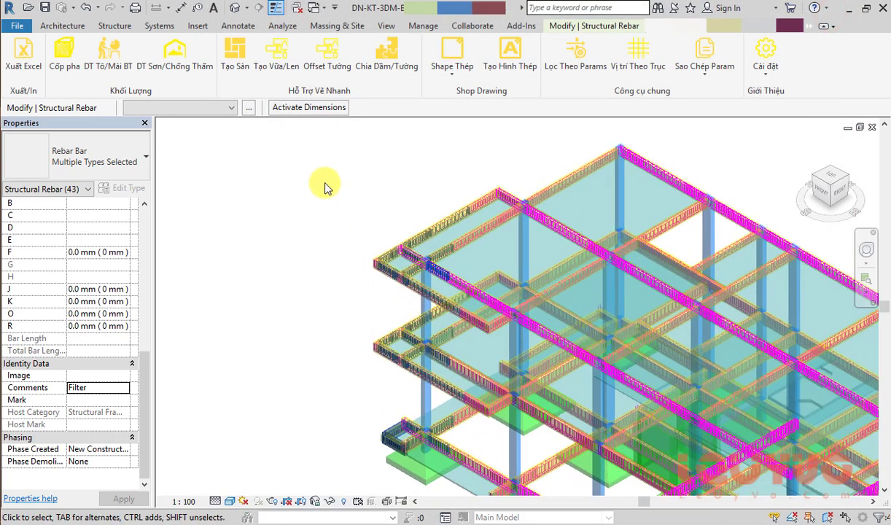
scroll(373, 268, "up", 2)
scroll(374, 268, "up", 2)
scroll(402, 236, "up", 2)
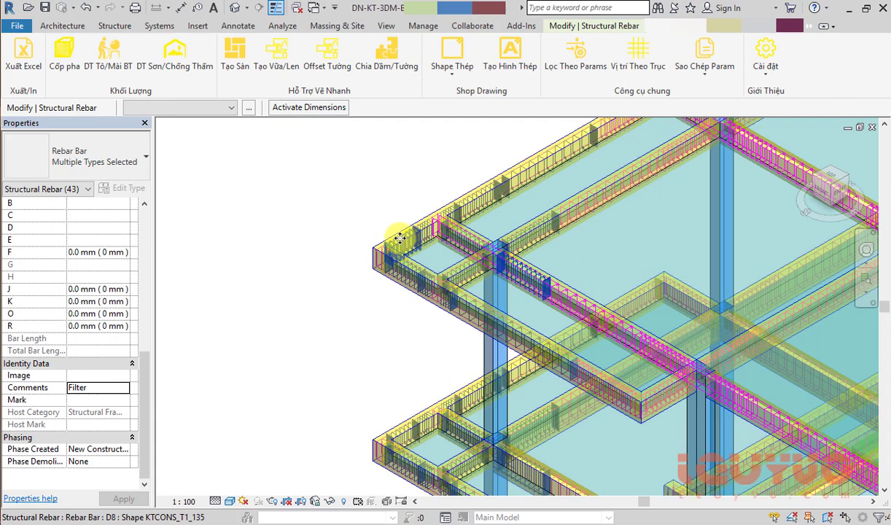
left_click(400, 239)
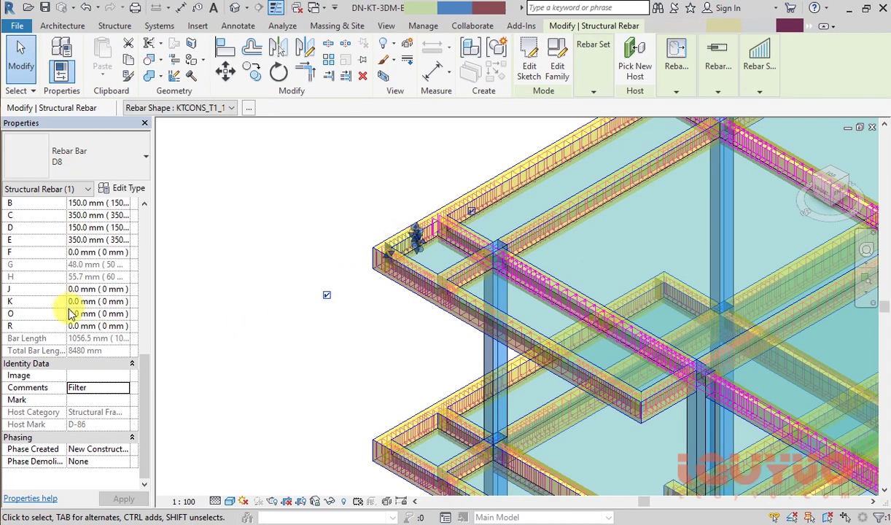
scroll(24, 397, "up", 4)
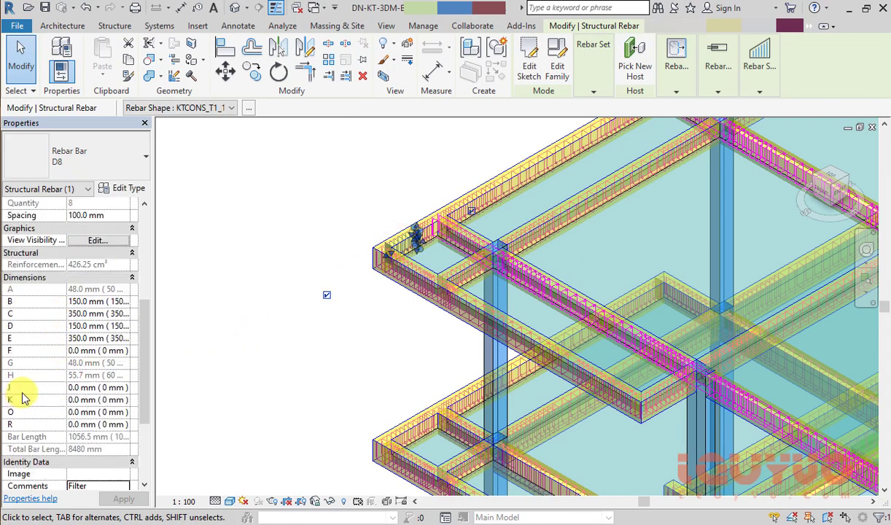
scroll(42, 357, "up", 2)
scroll(42, 357, "down", 5)
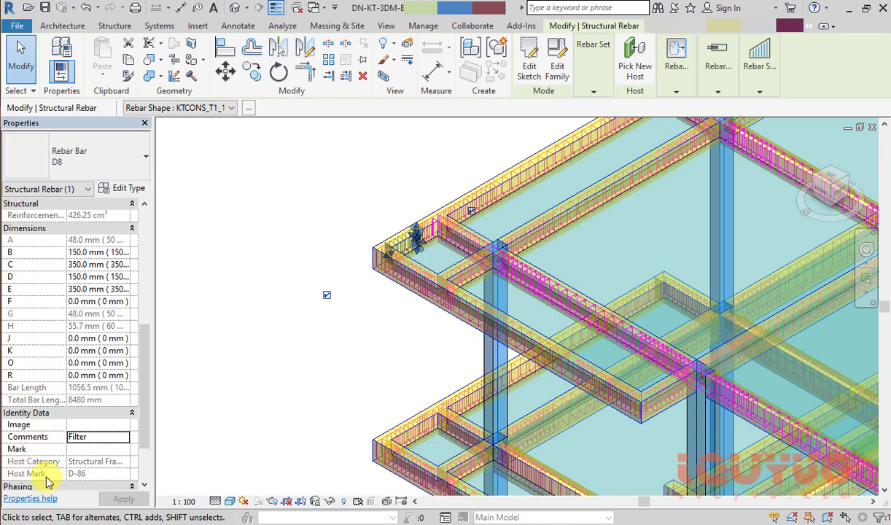
scroll(391, 222, "up", 3)
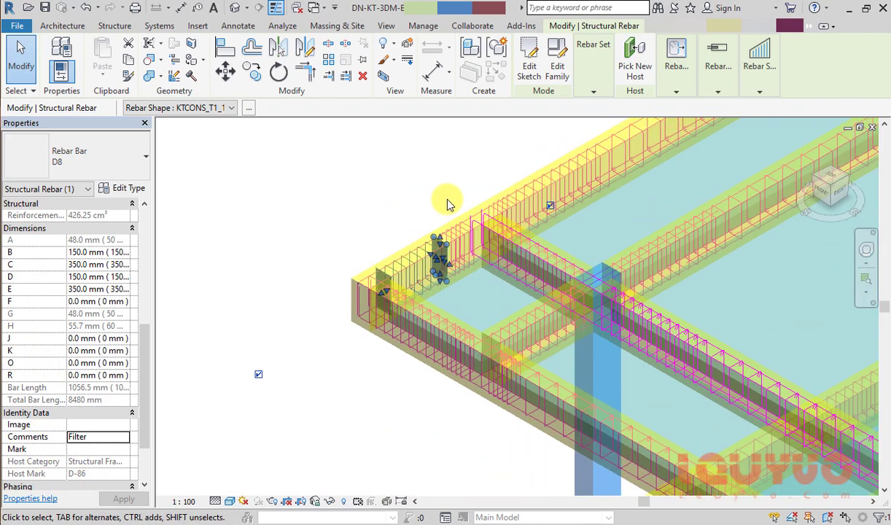
left_click(449, 201)
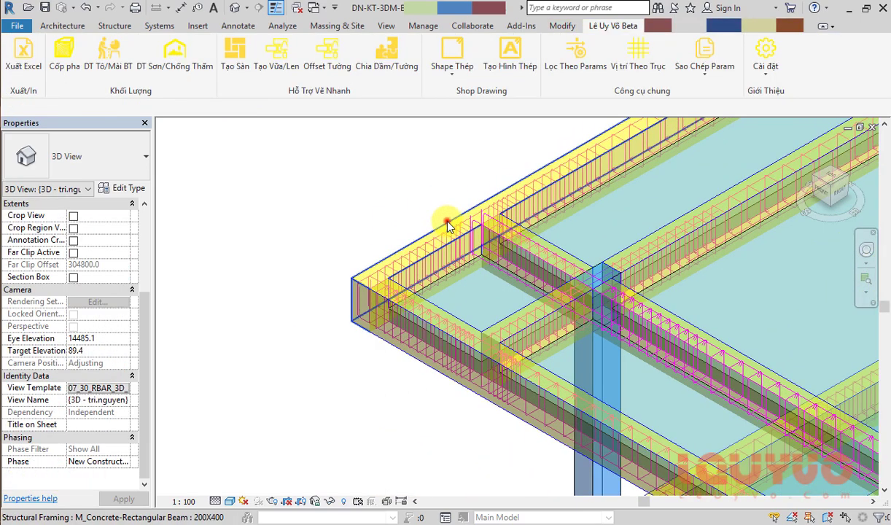
left_click(448, 226)
scroll(110, 349, "down", 2)
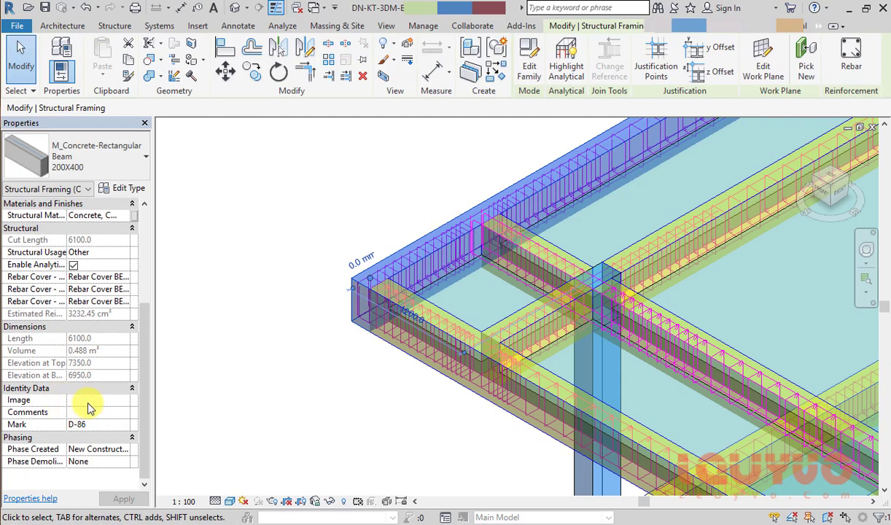
scroll(82, 288, "up", 3)
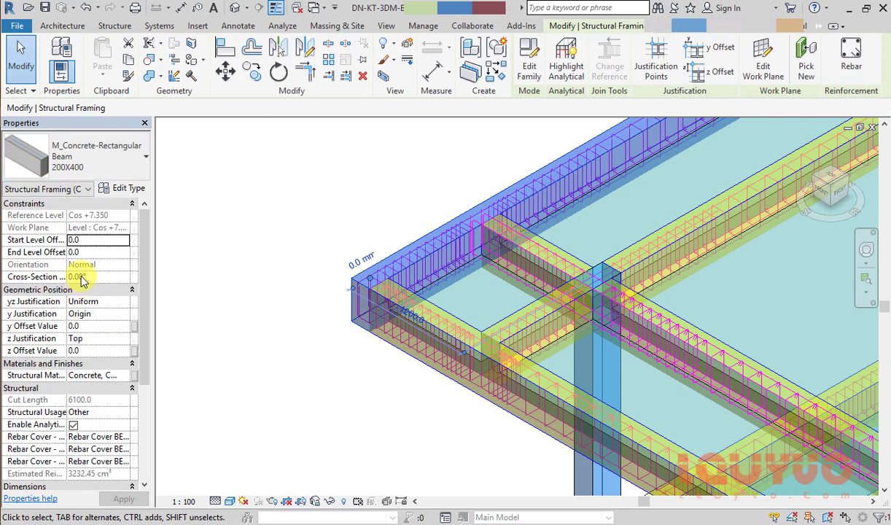
scroll(82, 278, "down", 2)
scroll(81, 278, "down", 3)
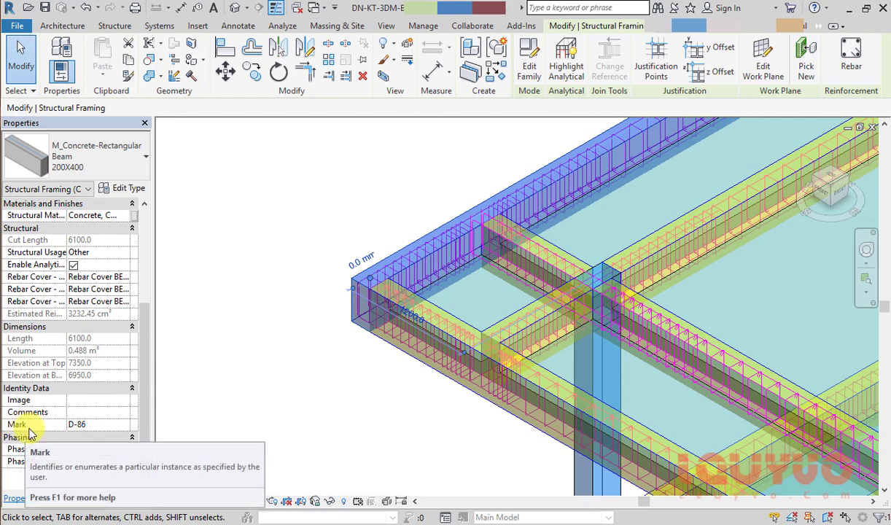
left_click(250, 240)
- Reselect the left part of the building (42 elements) and show the rebar add-in's tools
scroll(408, 209, "down", 3)
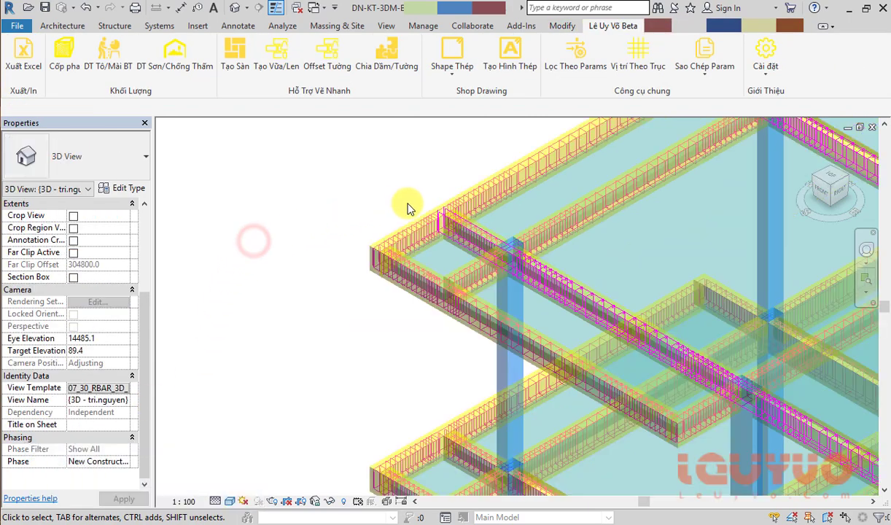
scroll(354, 169, "down", 3)
scroll(354, 167, "down", 2)
left_click_drag(365, 214, 431, 414)
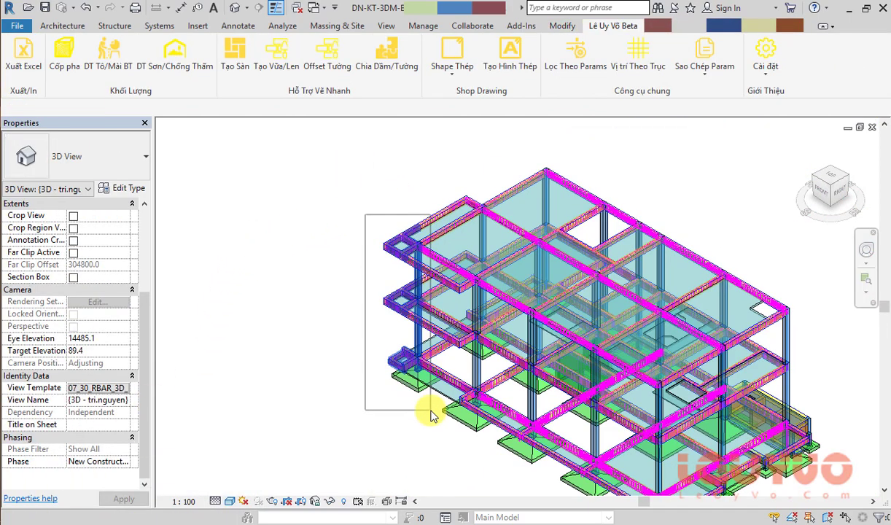
left_click(609, 62)
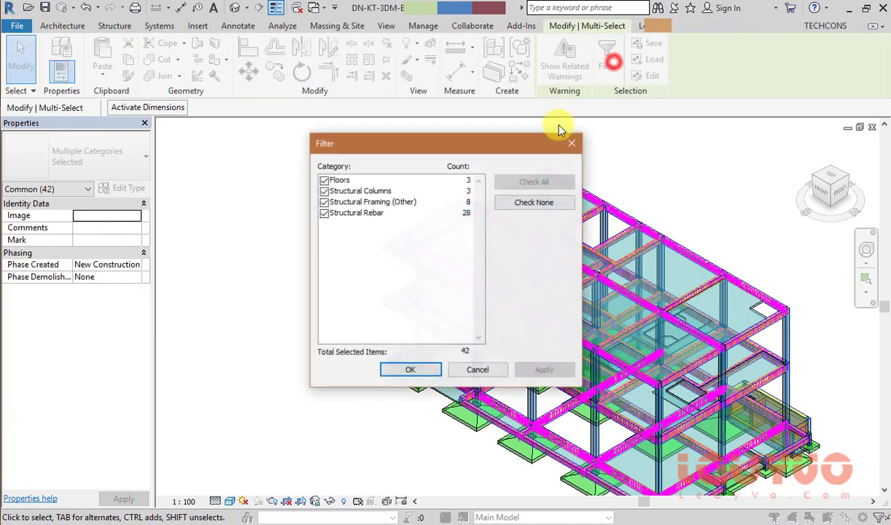
left_click(477, 370)
left_click(110, 228)
type("Filter")
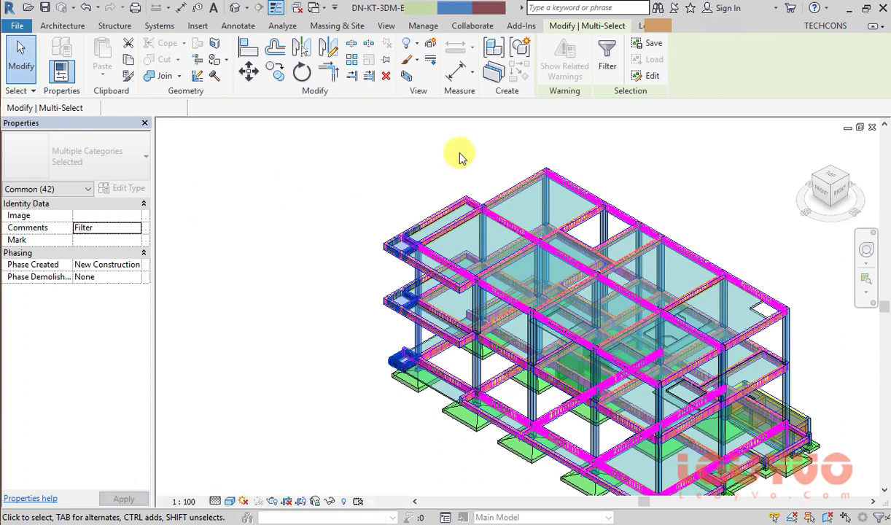
left_click(686, 29)
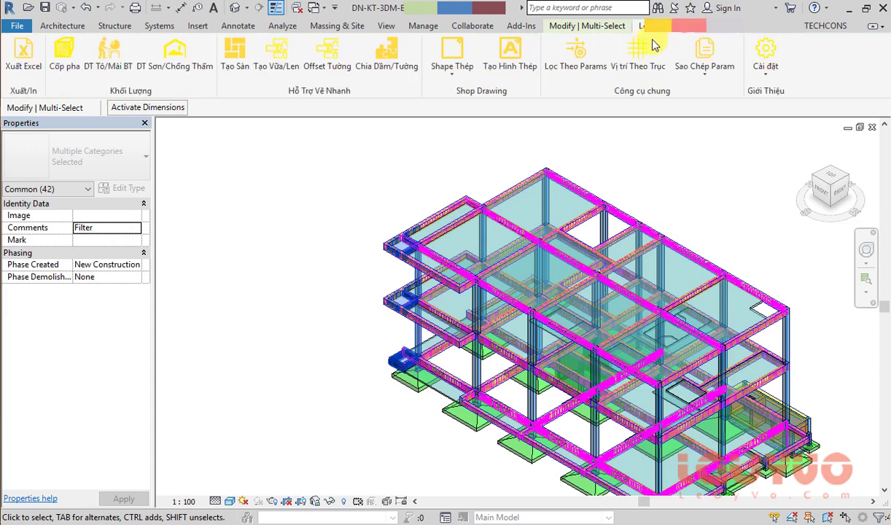
- Open the Tạo Hình Thép generator and tick Bar Length and Comments as listed parameters
left_click(522, 55)
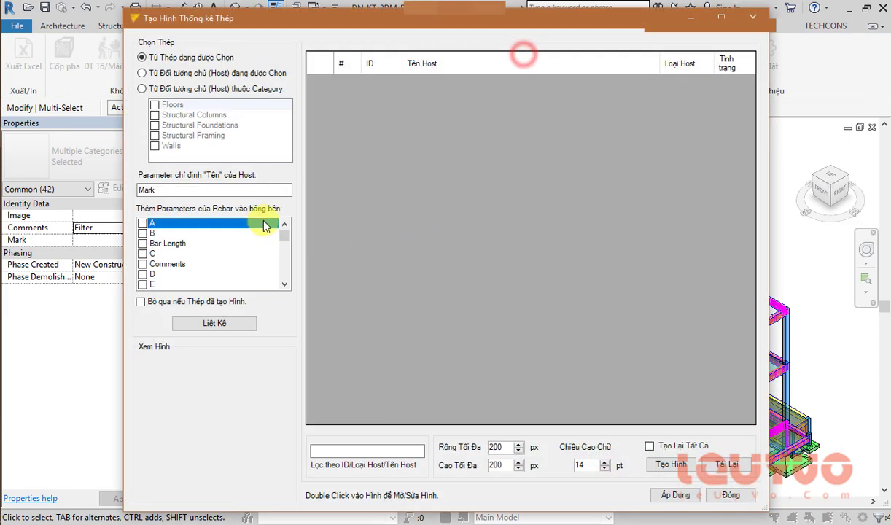
double_click(173, 189)
left_click(139, 189)
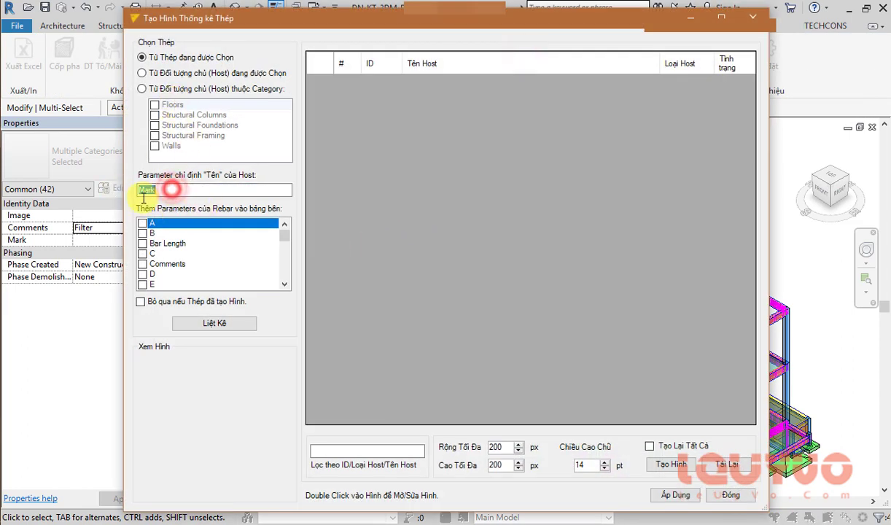
double_click(154, 189)
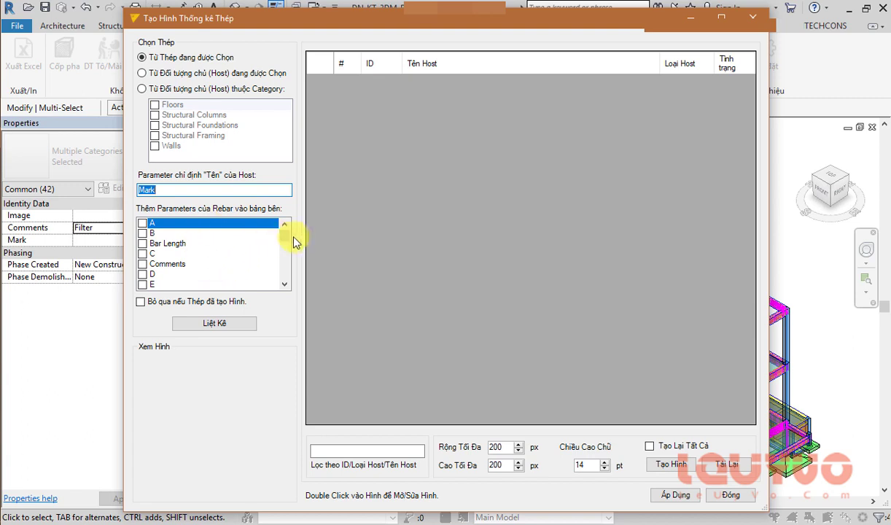
mouse_move(285, 243)
left_mouse_down()
mouse_move(285, 284)
mouse_move(284, 228)
left_mouse_up()
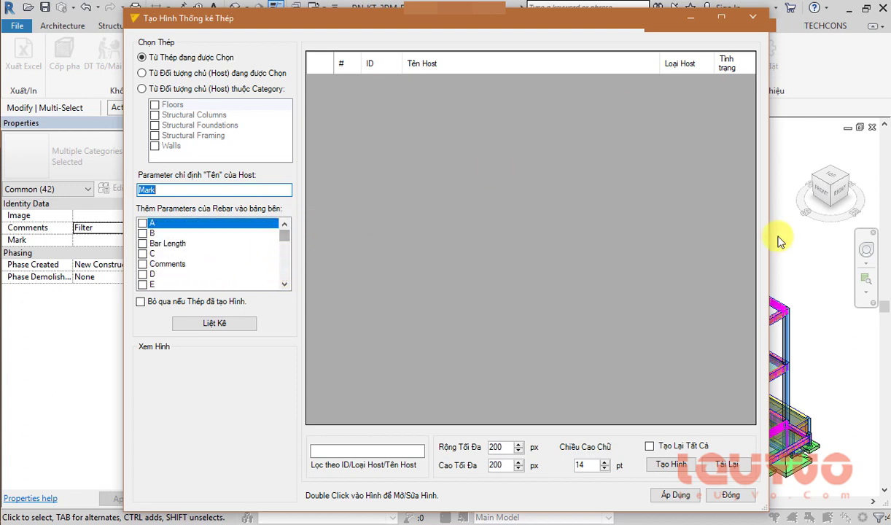
scroll(222, 270, "down", 2)
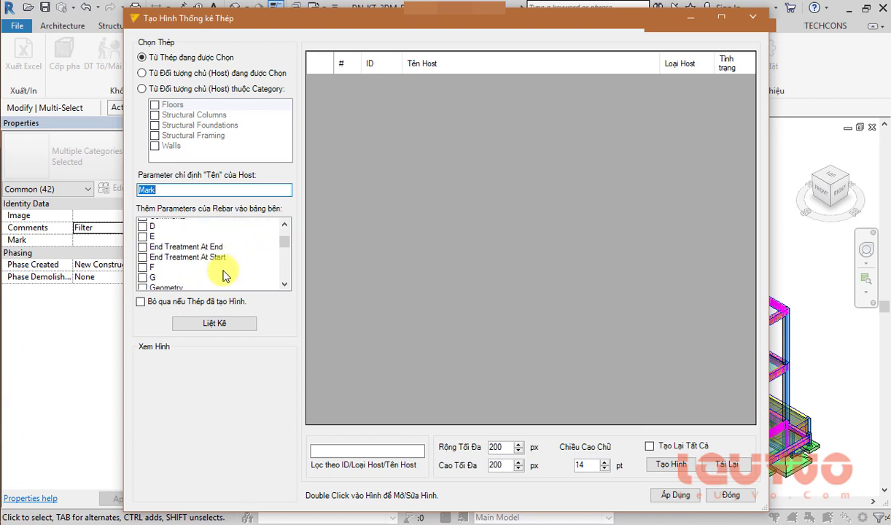
scroll(171, 259, "up", 2)
left_click(142, 244)
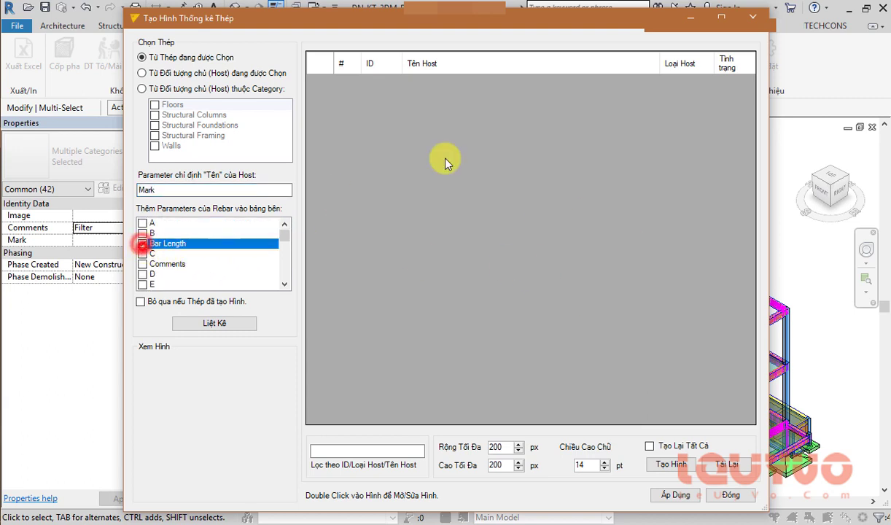
scroll(172, 255, "down", 1)
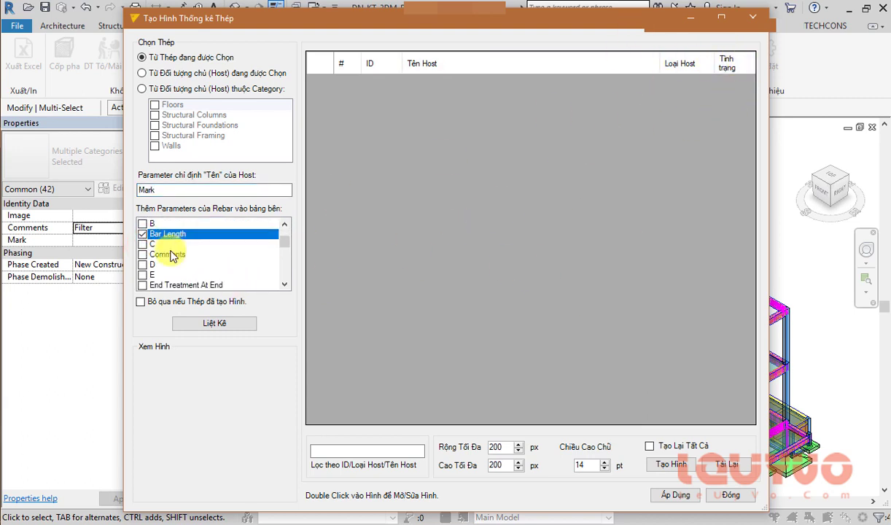
scroll(172, 255, "up", 1)
left_click(142, 266)
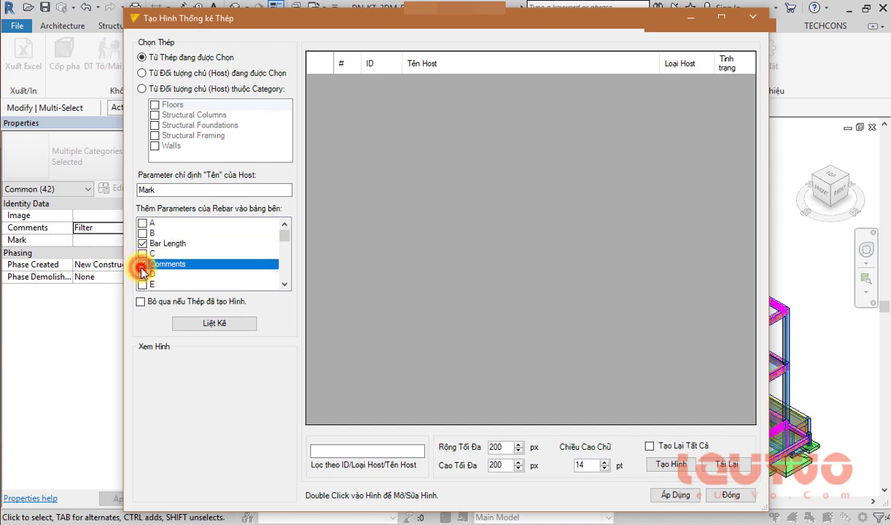
scroll(194, 269, "down", 3)
scroll(193, 270, "up", 3)
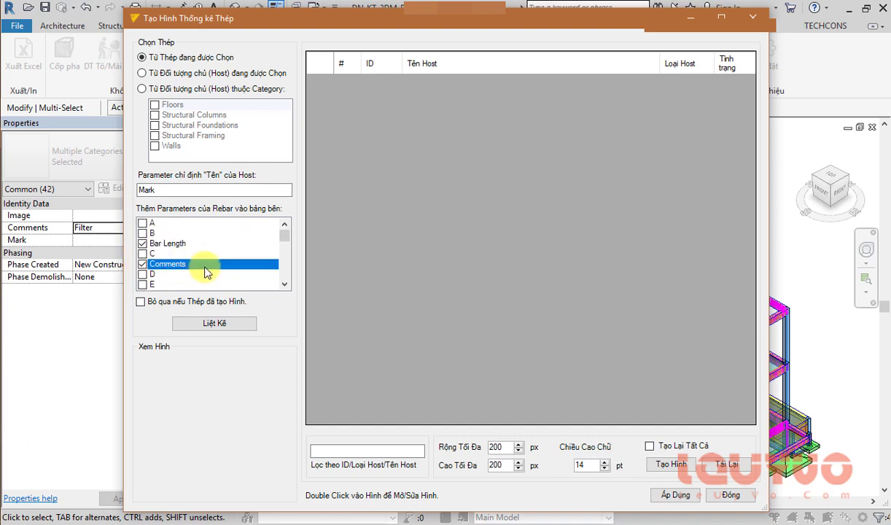
- List the 28 selected rebars with their parameters and scroll through the results
left_click(231, 326)
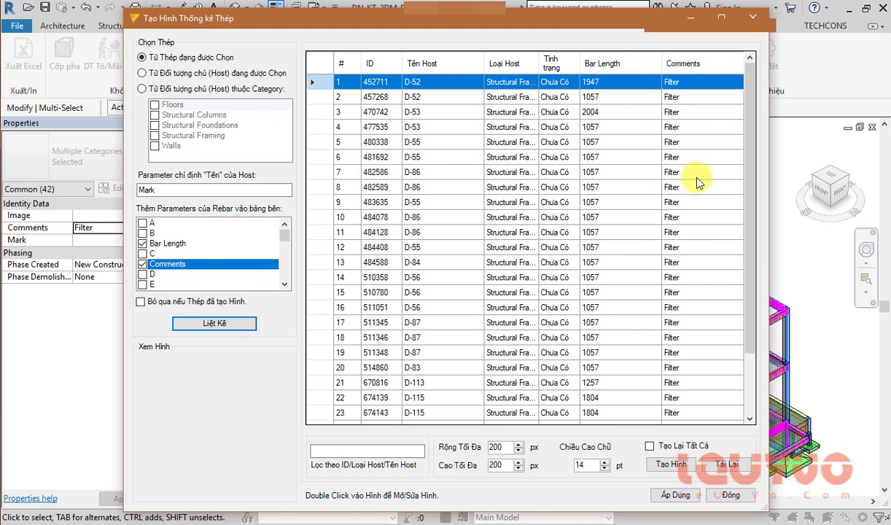
mouse_move(746, 143)
left_mouse_down()
mouse_move(752, 84)
mouse_move(754, 299)
left_mouse_up()
mouse_move(762, 179)
left_mouse_down()
mouse_move(752, 60)
mouse_move(758, 251)
mouse_move(755, 66)
left_mouse_up()
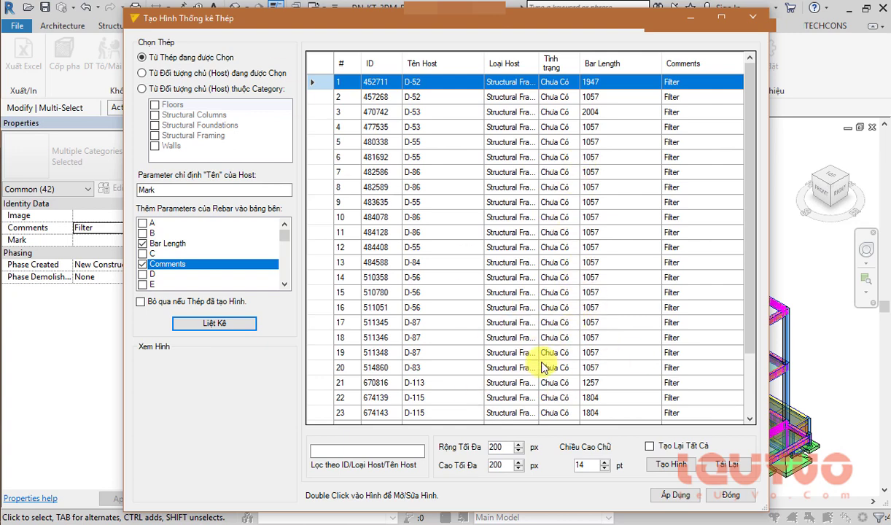
scroll(514, 386, "down", 2)
scroll(510, 398, "up", 2)
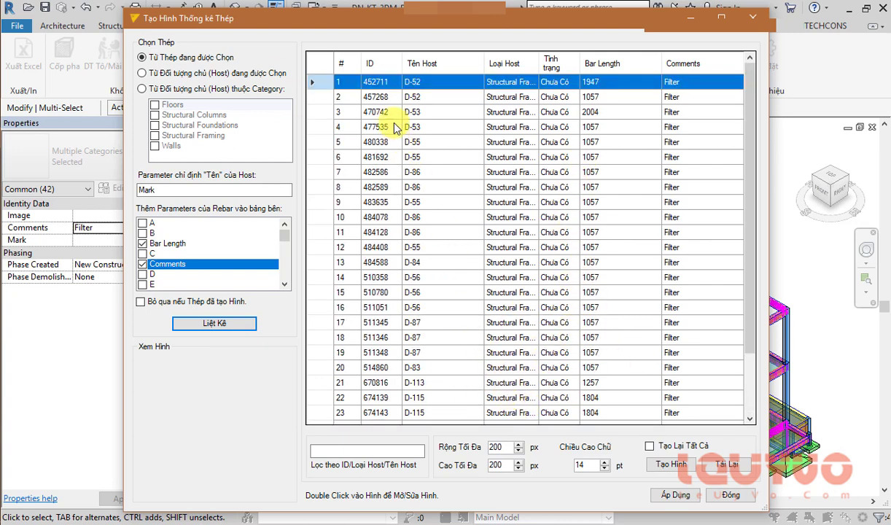
scroll(392, 127, "down", 2)
scroll(382, 312, "up", 2)
scroll(399, 76, "down", 2)
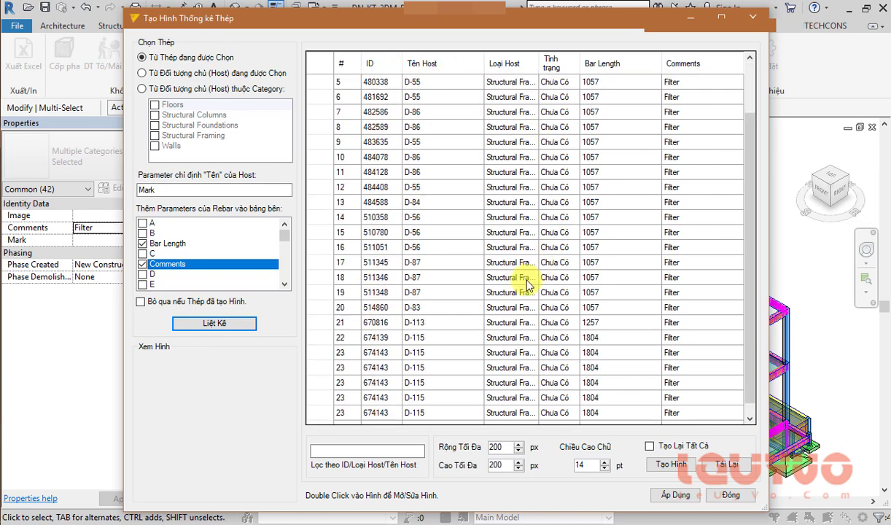
scroll(364, 113, "up", 2)
scroll(438, 288, "down", 2)
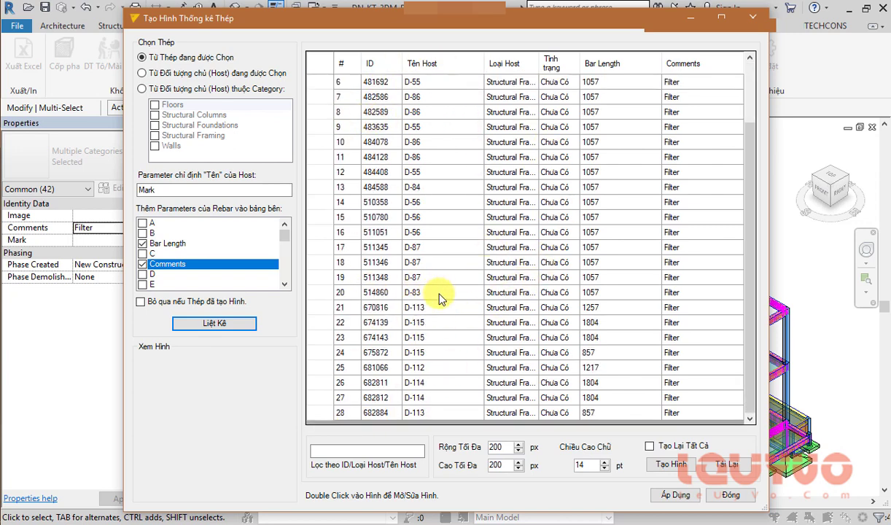
scroll(412, 239, "up", 2)
scroll(448, 321, "down", 2)
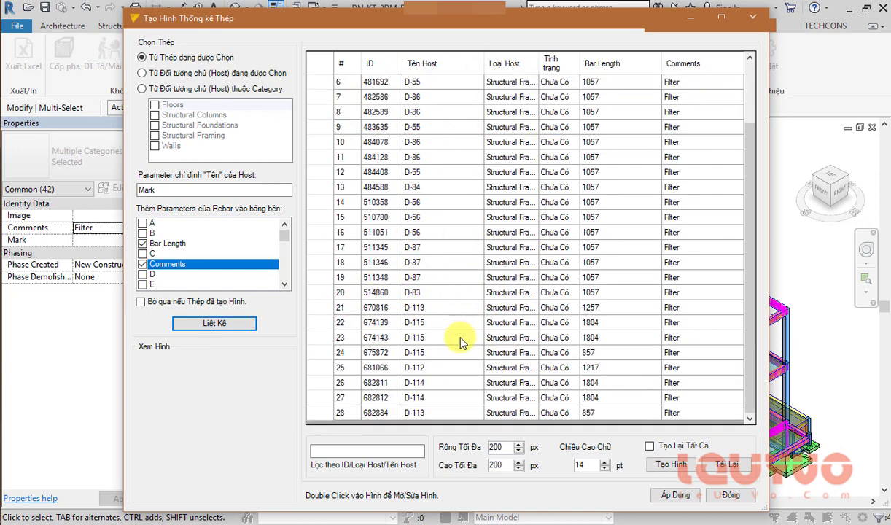
left_click(387, 450)
type("D-")
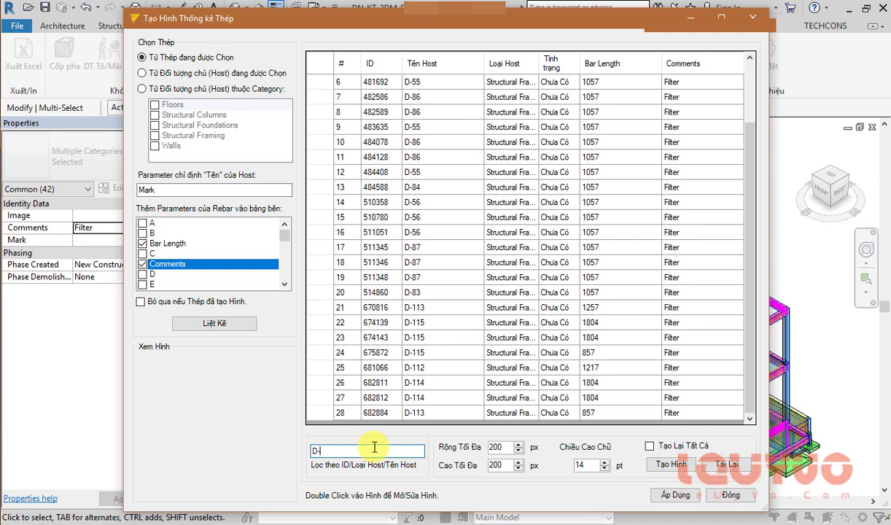
- Filter the rebar list by host D-55, then clear the filter to show all rows
type("55")
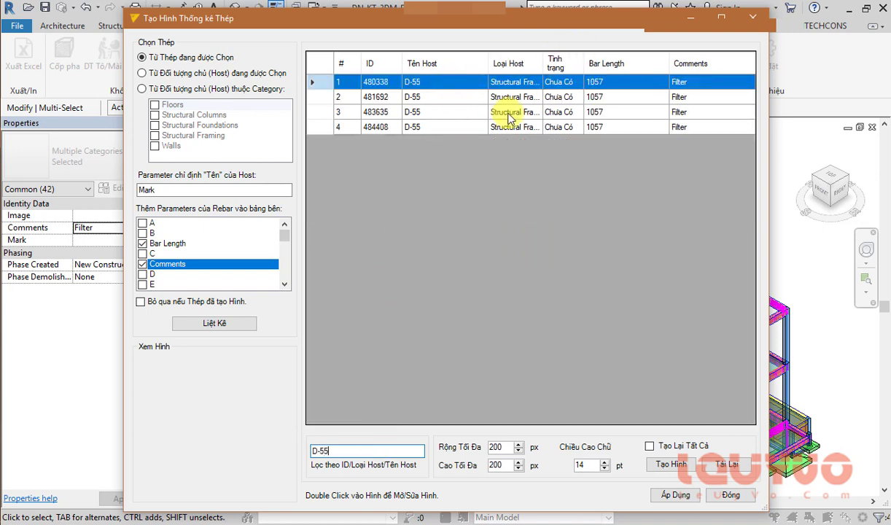
key("BackSpace")
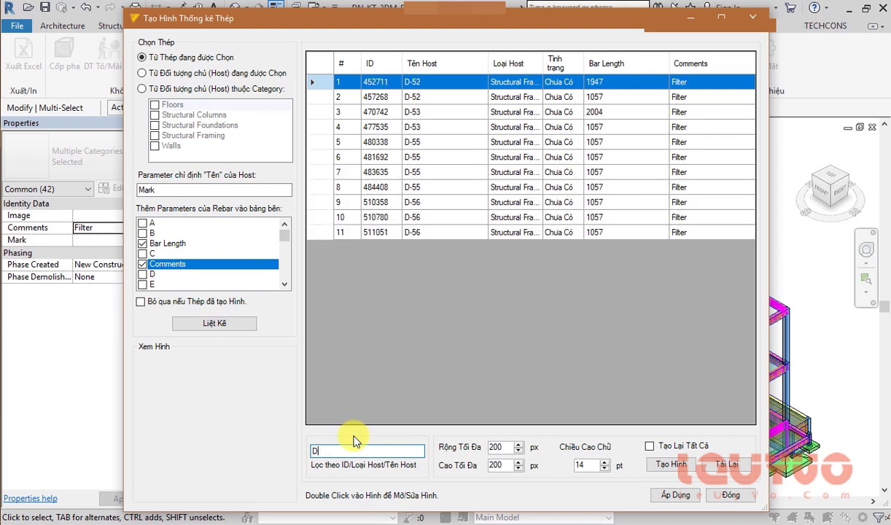
key("BackSpace")
key("BackSpace")
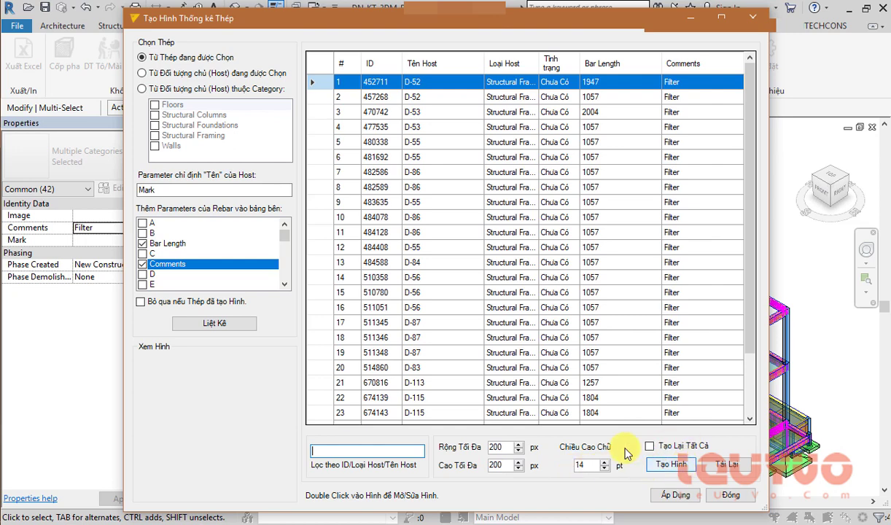
scroll(628, 378, "down", 2)
scroll(628, 378, "up", 2)
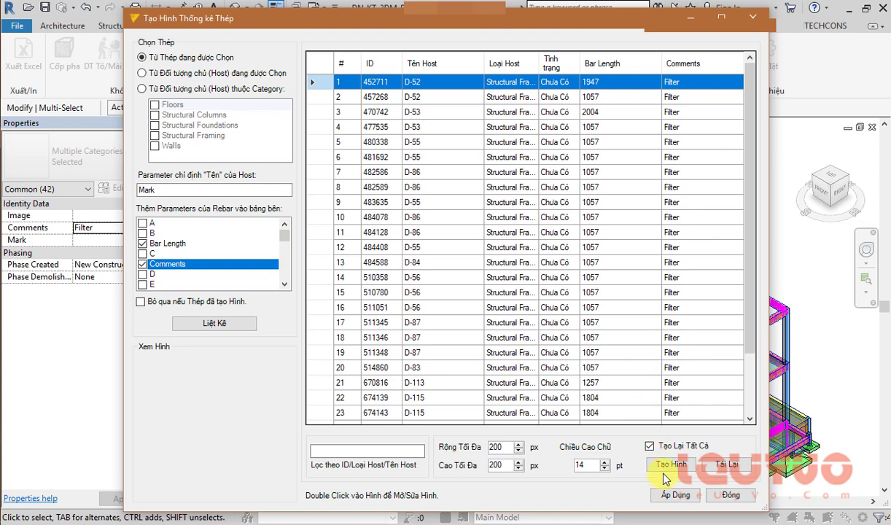
- Generate the bending-shape images for all 28 rebars and dismiss the completion message
scroll(631, 341, "down", 2)
scroll(629, 378, "up", 2)
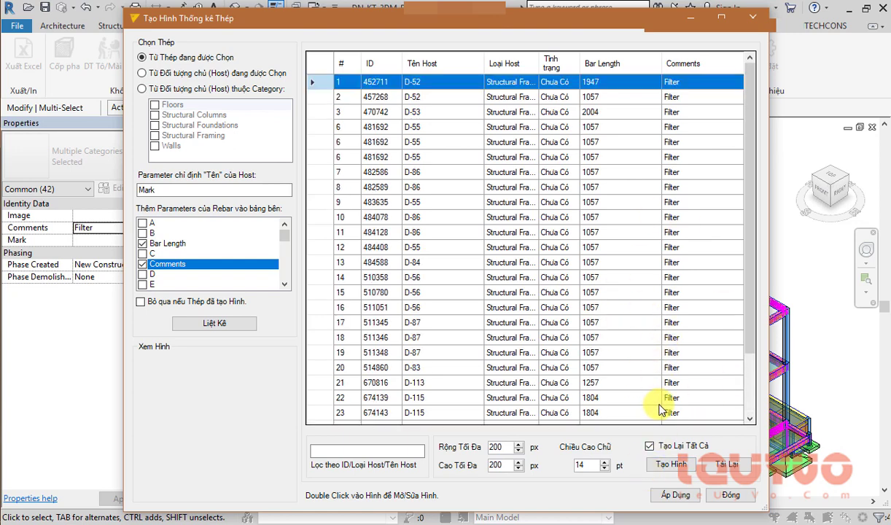
left_click(671, 465)
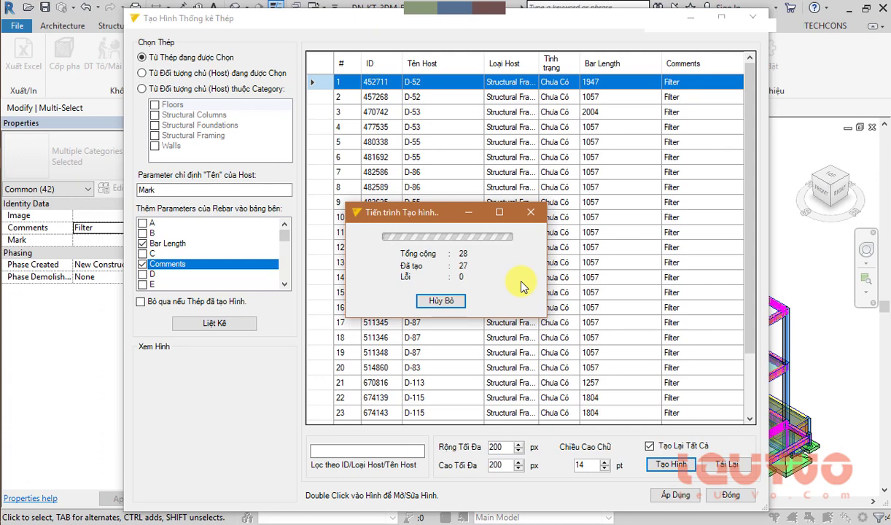
left_click(484, 298)
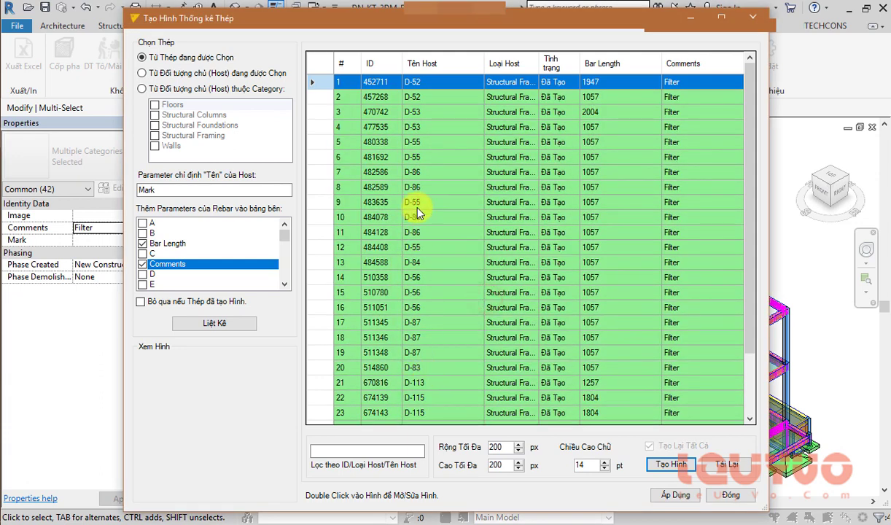
scroll(651, 241, "down", 2)
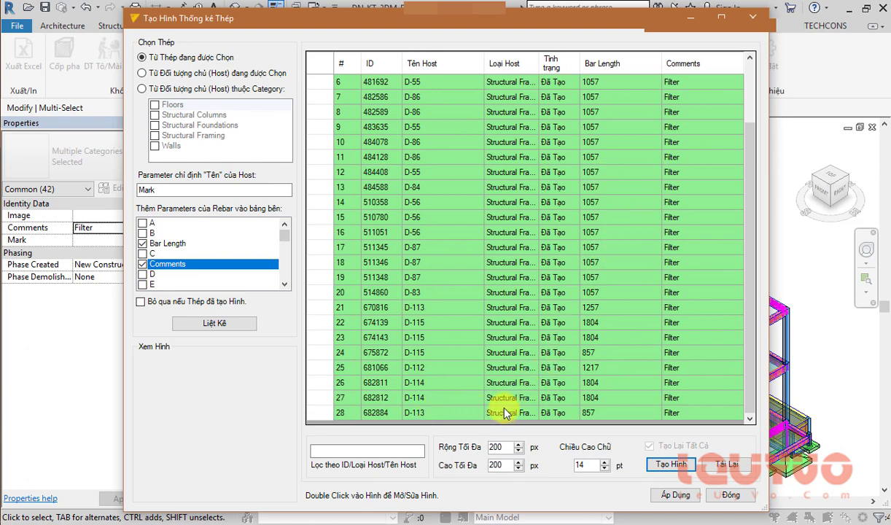
scroll(509, 394, "up", 2)
scroll(676, 140, "down", 2)
scroll(653, 165, "up", 2)
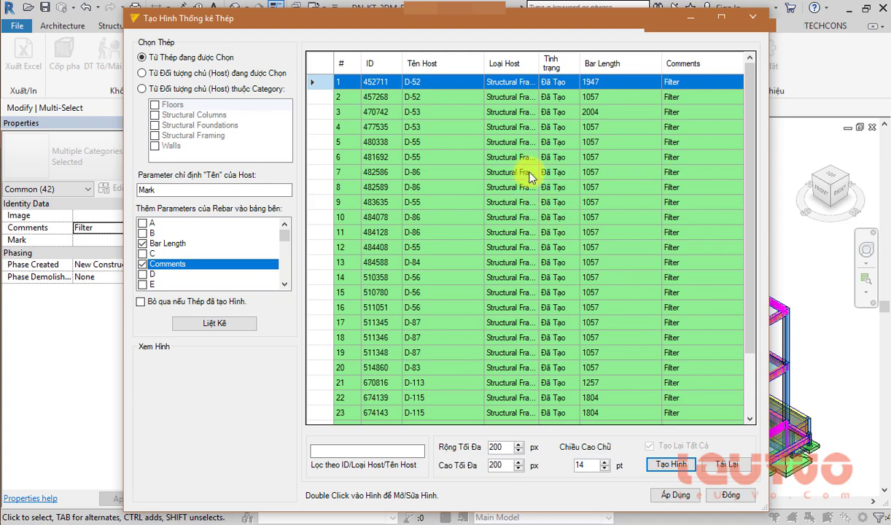
- Preview rebars 470742 and 480338, then open 470742's 1730 × 300 image in Paint
left_click(480, 114)
left_click(478, 143)
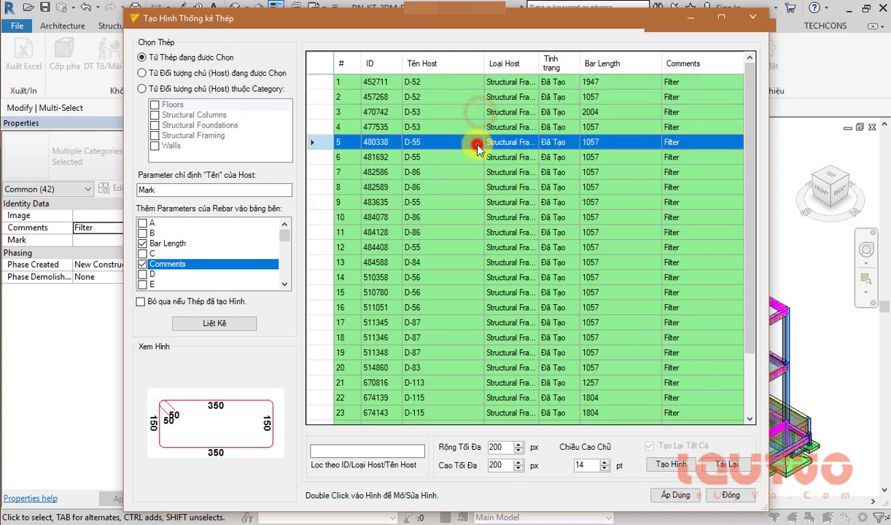
left_click(478, 113)
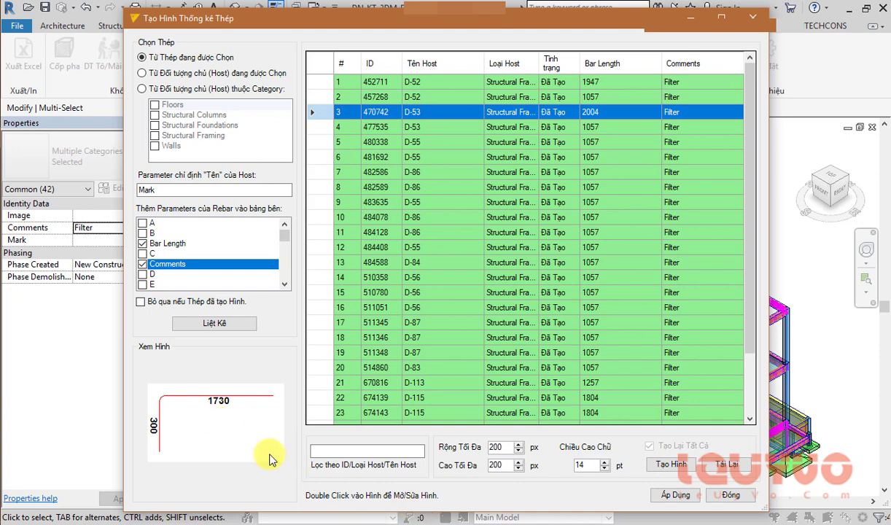
left_click(242, 423)
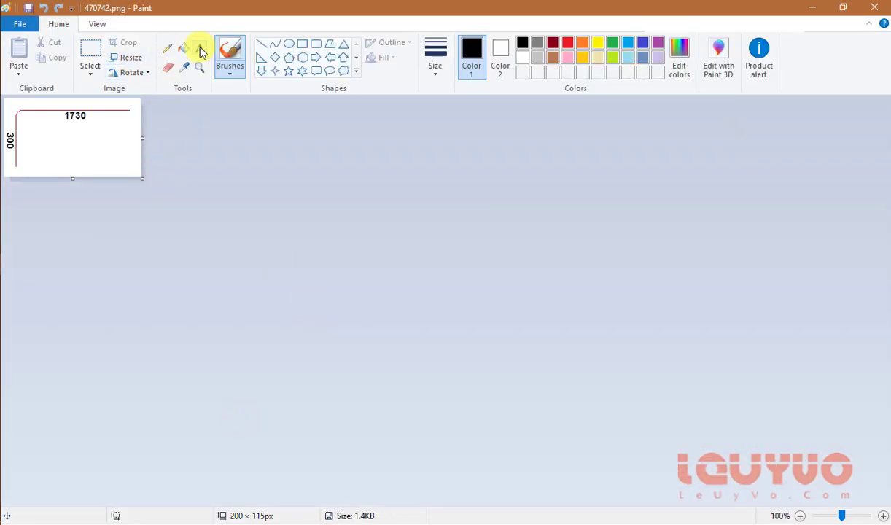
- Add a text label to the bent-bar image, then close Paint and save the image
left_click(200, 48)
left_click(60, 139)
type("A")
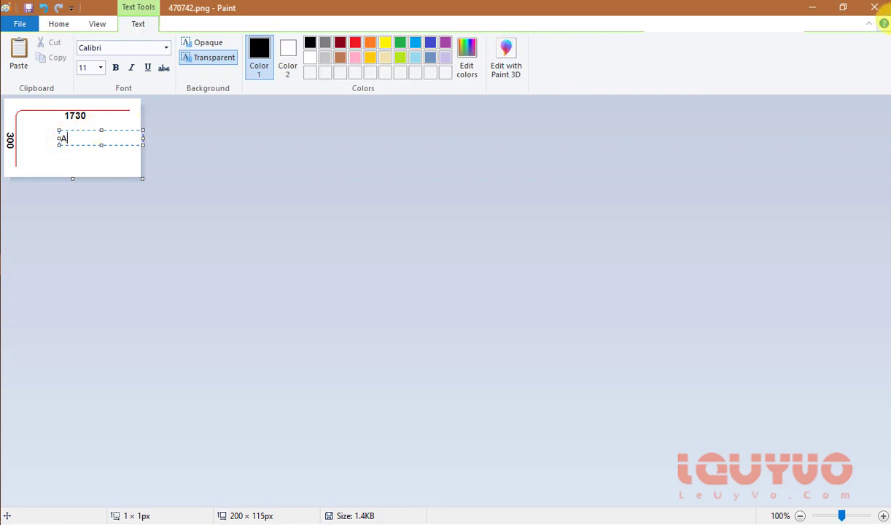
left_click(874, 7)
left_click(407, 291)
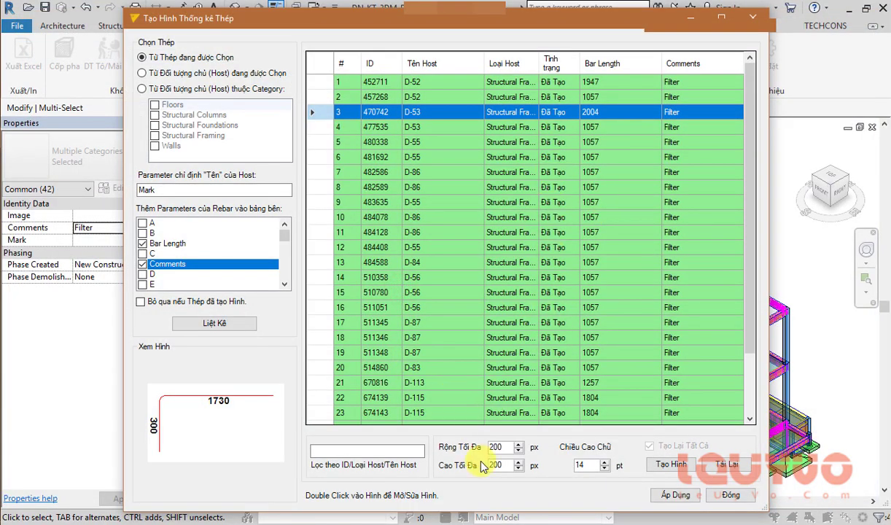
- Apply the shape images to all 28 listed rebars, confirm, and close the generator
left_click(514, 127)
left_click(514, 113)
left_click(676, 496)
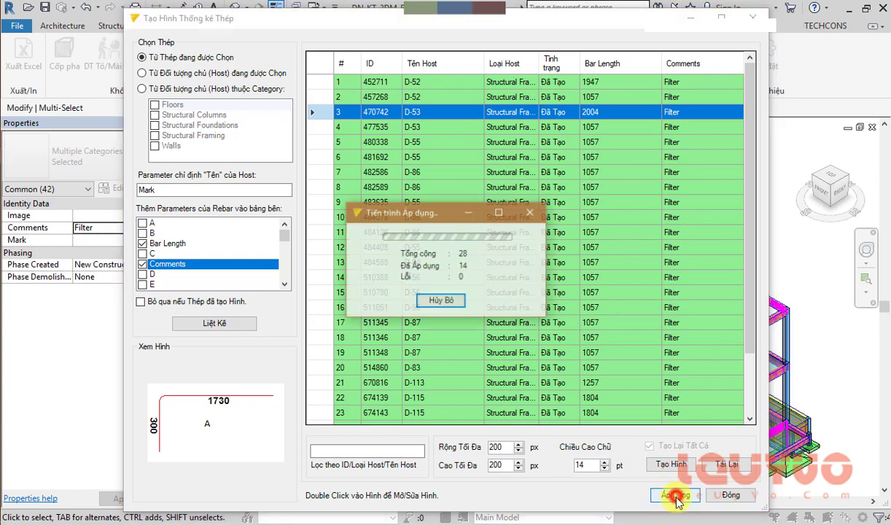
left_click(470, 298)
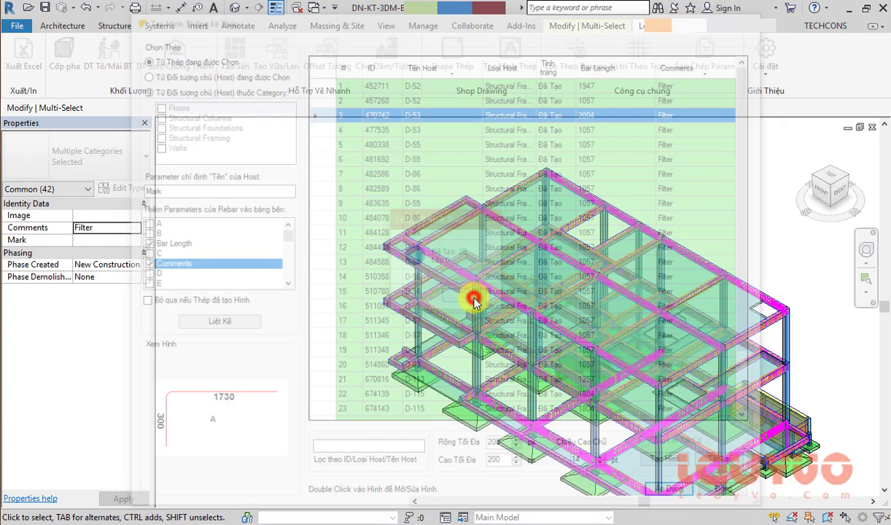
left_click(363, 185)
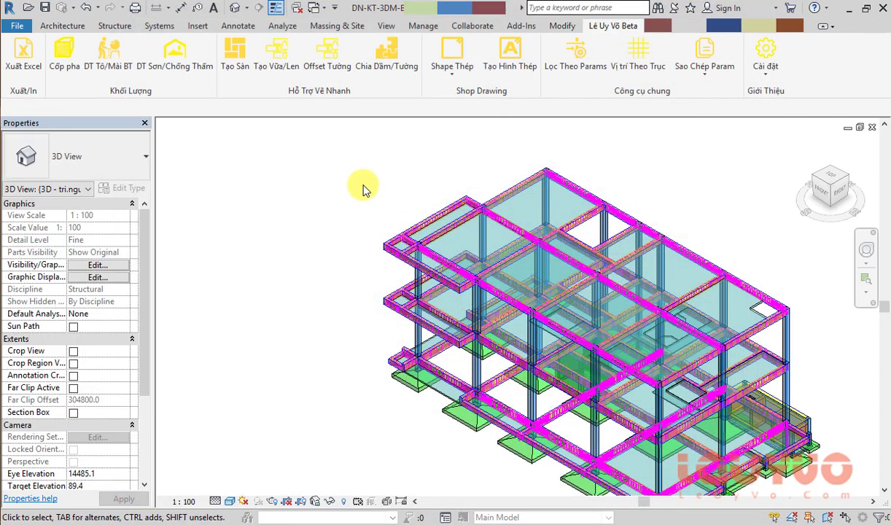
- Create a new Schedule/Quantities view for the Structural Rebar category
left_click(386, 25)
left_click(581, 47)
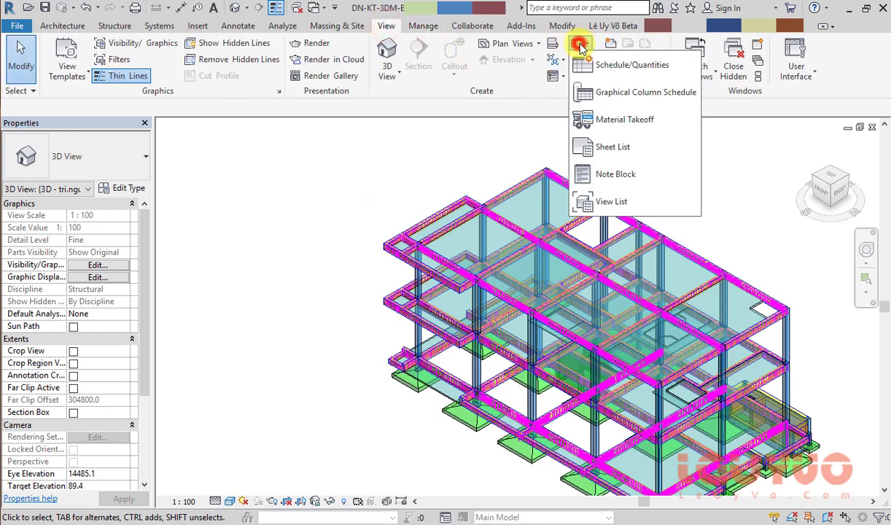
left_click(593, 69)
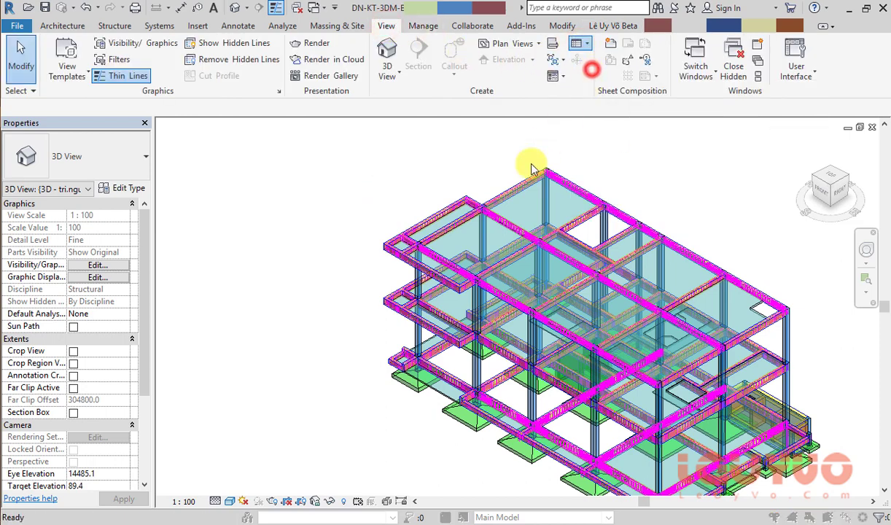
scroll(387, 273, "down", 2)
left_click_drag(423, 234, 404, 307)
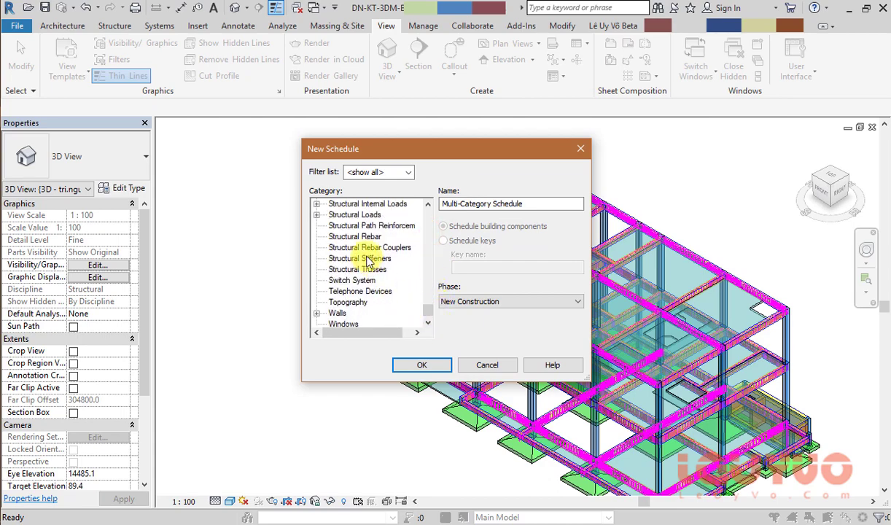
left_click(356, 237)
left_click(416, 363)
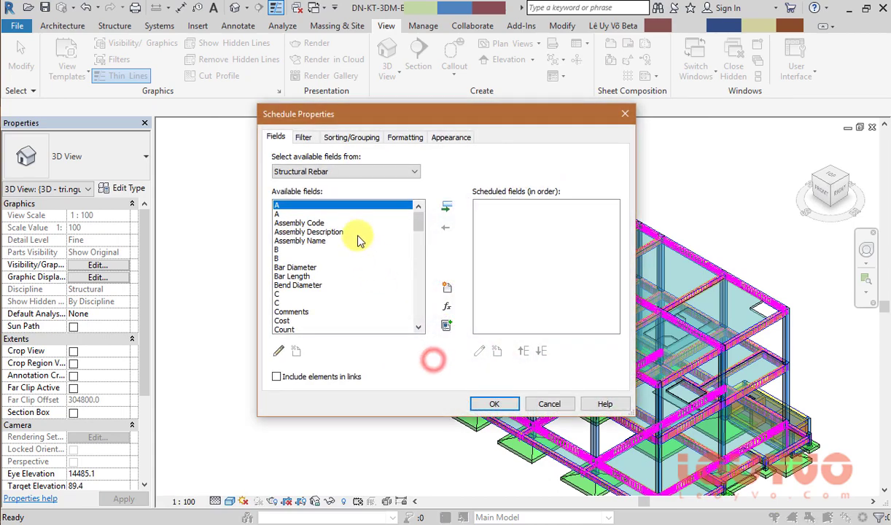
- Add Total Bar Length, Rebar Length and Bar Length to the scheduled fields
left_click(327, 232)
key("t")
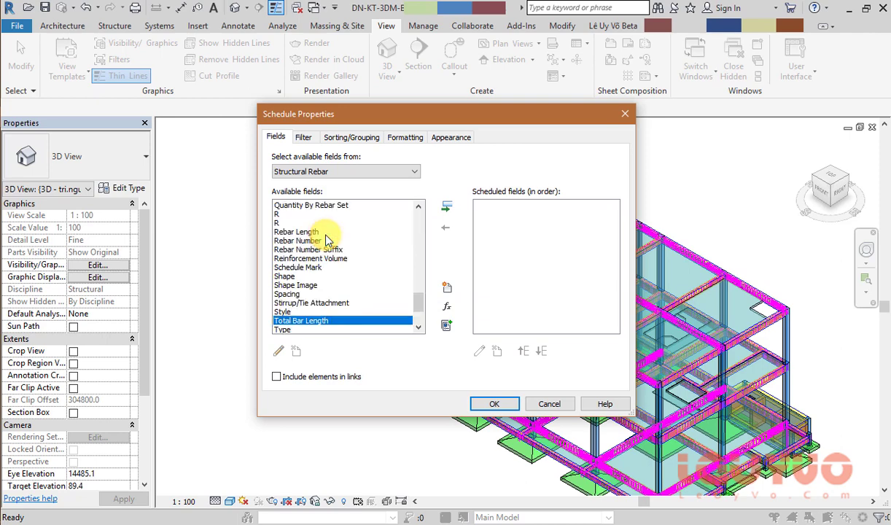
left_click(446, 207)
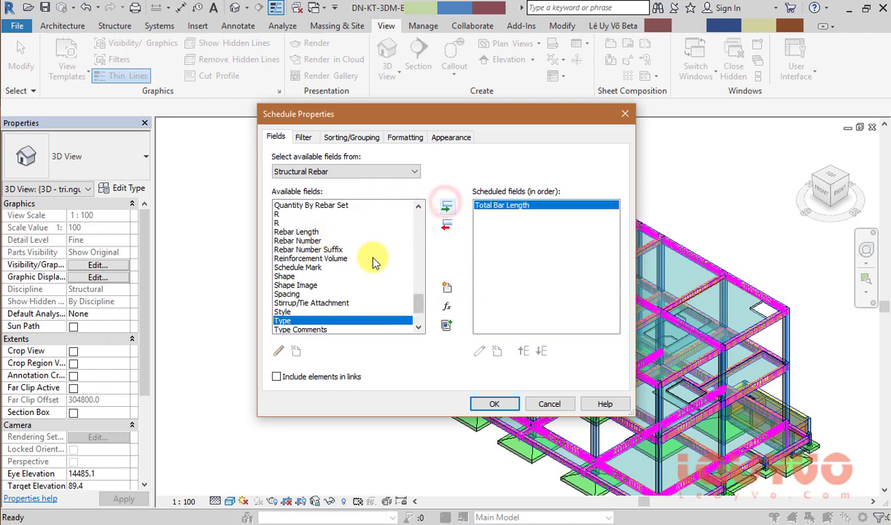
left_click(310, 231)
scroll(406, 250, "up", 2)
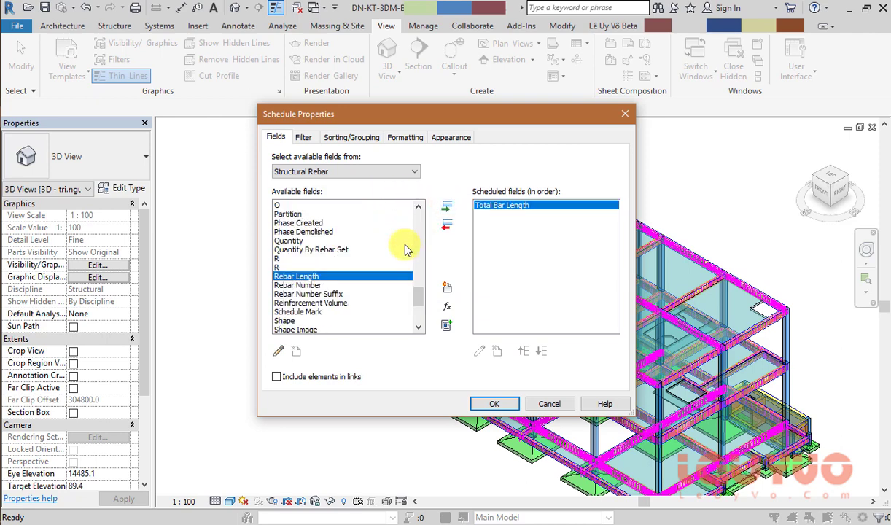
scroll(406, 249, "up", 2)
left_click(446, 206)
scroll(321, 246, "up", 5)
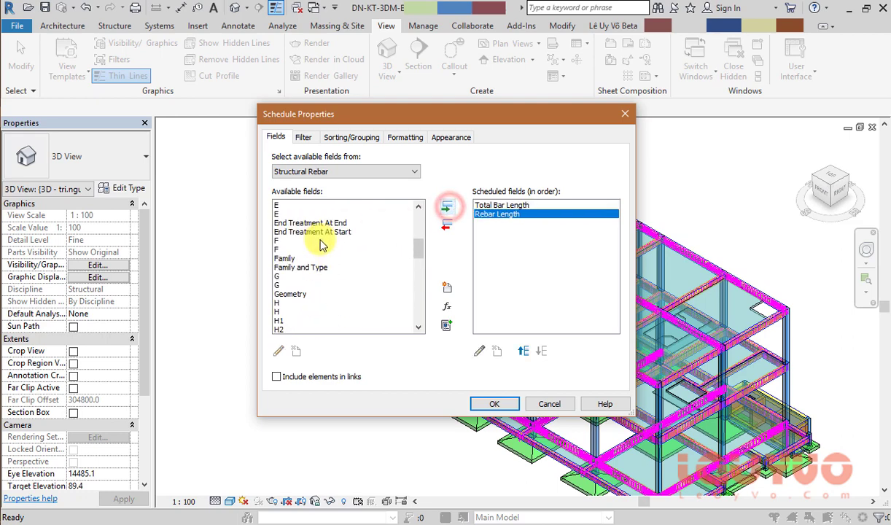
scroll(318, 247, "up", 5)
left_click(305, 240)
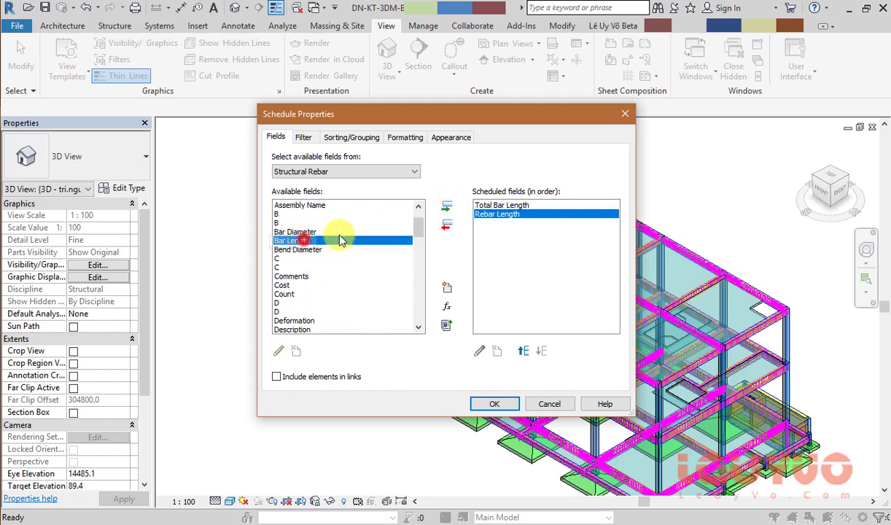
left_click(447, 207)
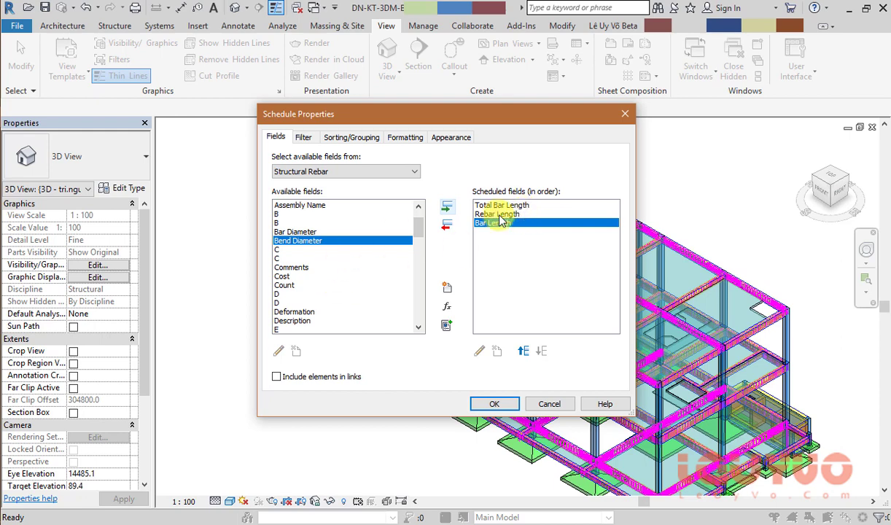
- Add Comments, Host Mark and Type to the scheduled fields
left_click(522, 205)
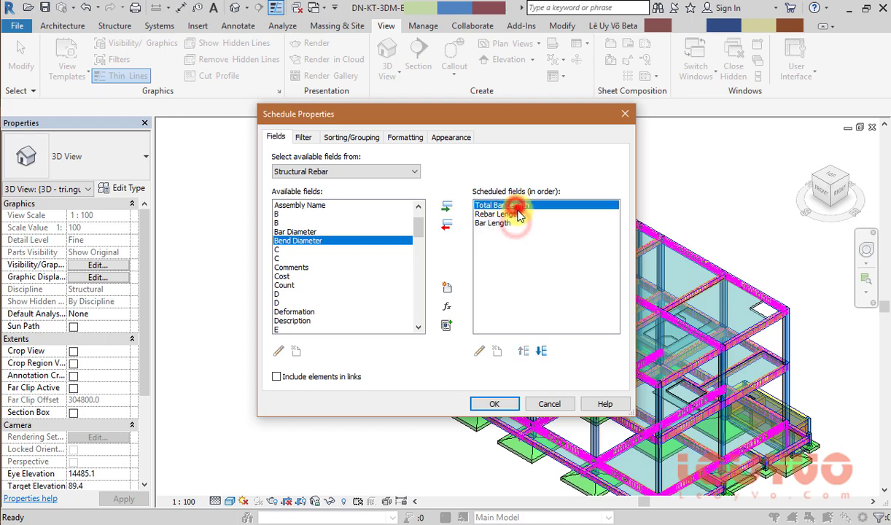
left_click(512, 223)
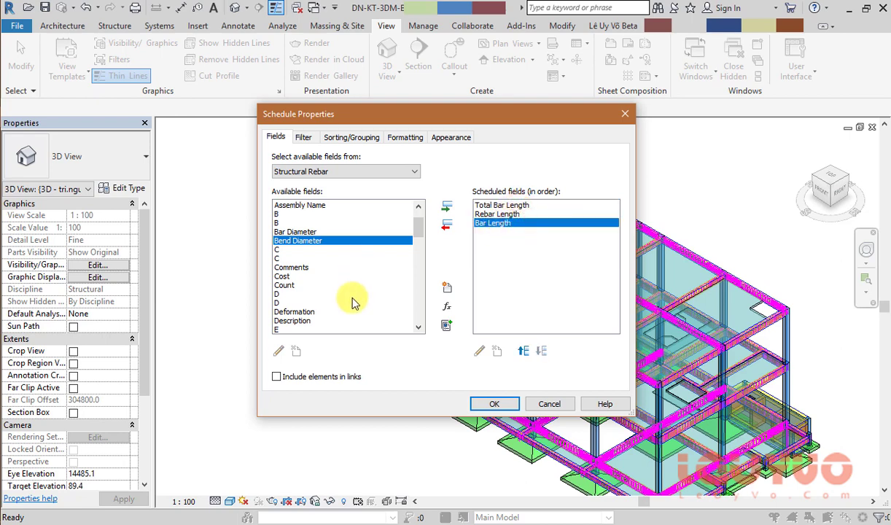
left_click(296, 266)
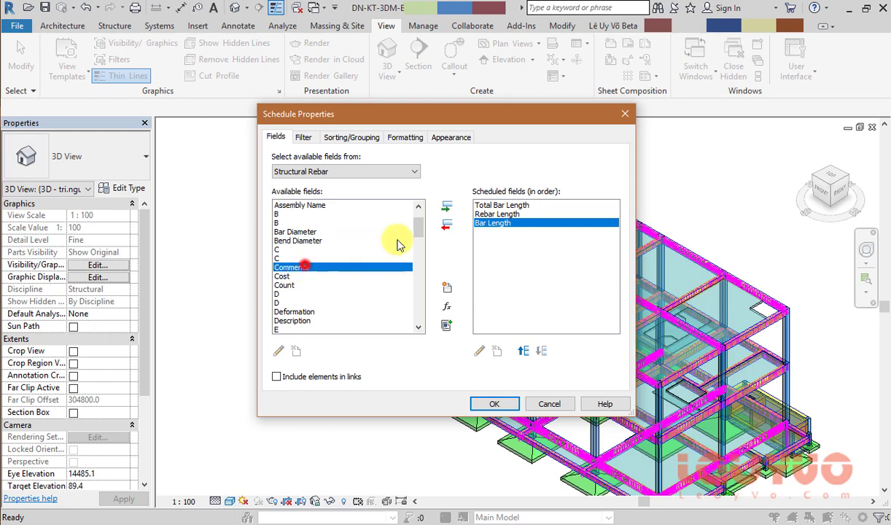
left_click(447, 206)
scroll(365, 248, "down", 2)
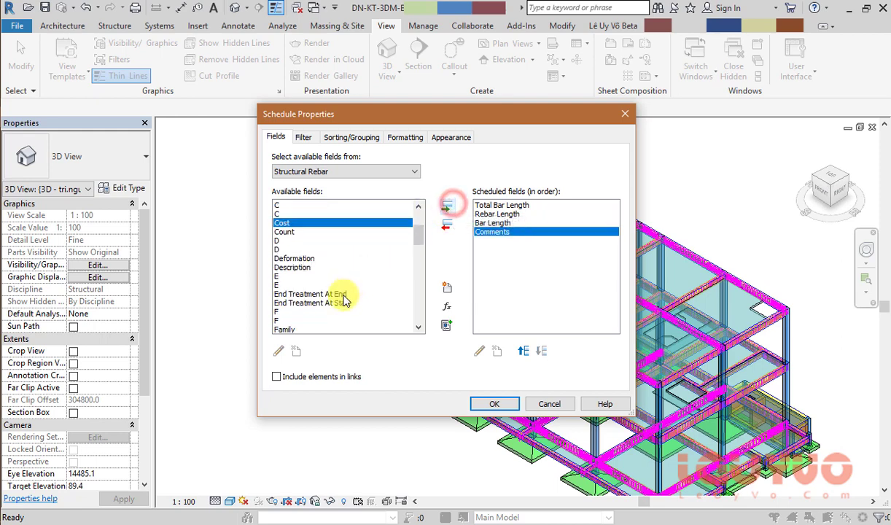
scroll(318, 263, "down", 3)
scroll(313, 272, "down", 1)
scroll(313, 272, "down", 4)
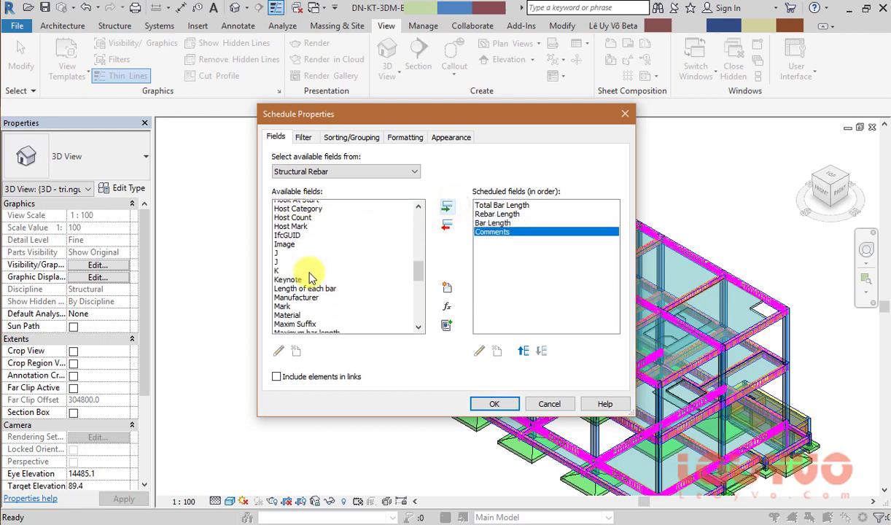
scroll(321, 241, "down", 2)
scroll(310, 248, "up", 2)
left_click(307, 222)
left_click(446, 207)
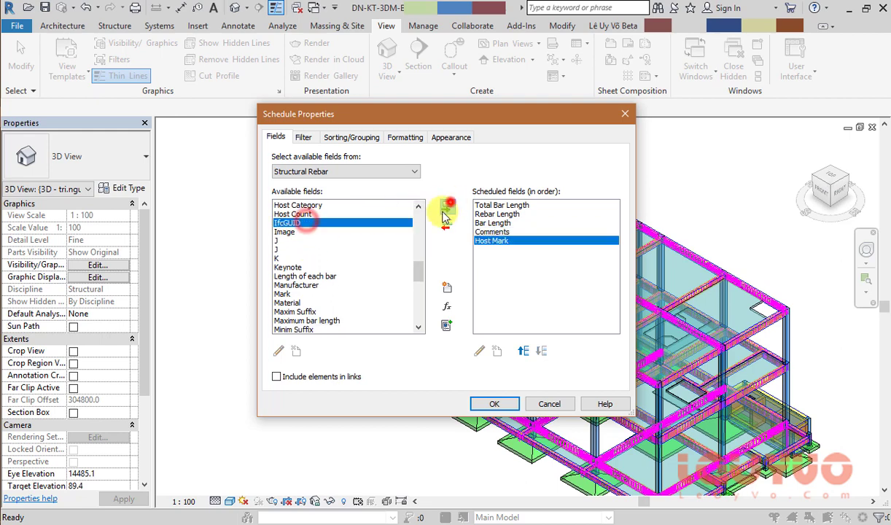
scroll(378, 268, "down", 2)
scroll(358, 279, "down", 3)
scroll(348, 276, "down", 1)
scroll(347, 275, "down", 3)
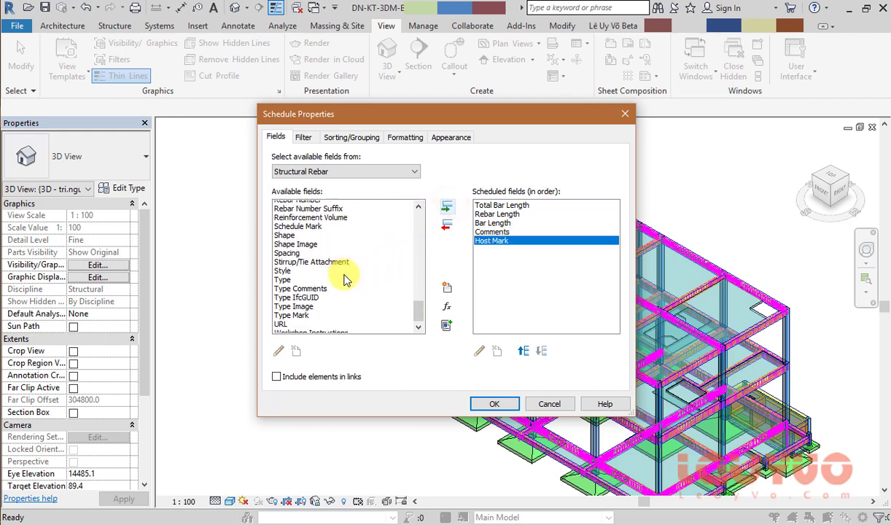
scroll(348, 273, "down", 1)
left_click(342, 268)
left_click(446, 207)
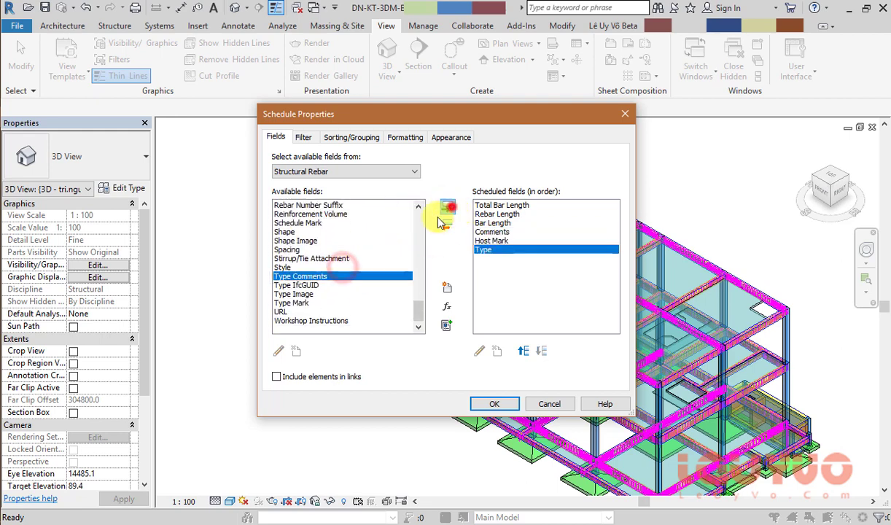
- Move Type and then Host Mark to the top of the field order with Move Up
scroll(374, 233, "up", 6)
scroll(361, 255, "up", 10)
left_click(527, 350)
left_click(526, 350)
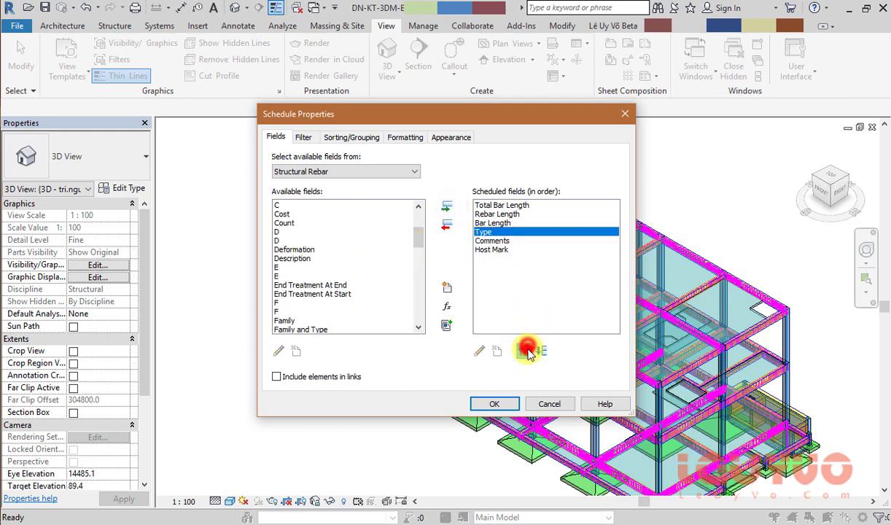
left_click(526, 350)
left_click(527, 350)
left_click(526, 350)
left_click(496, 249)
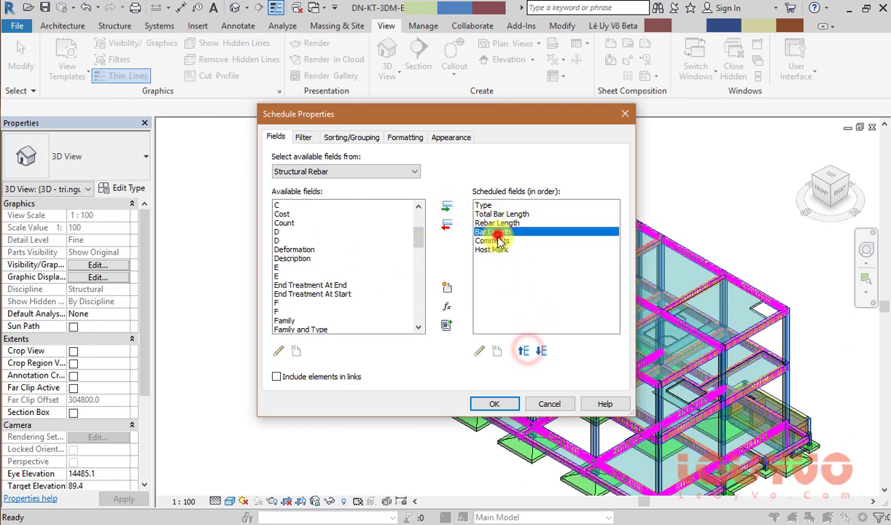
left_click(524, 351)
left_click(524, 350)
left_click(525, 351)
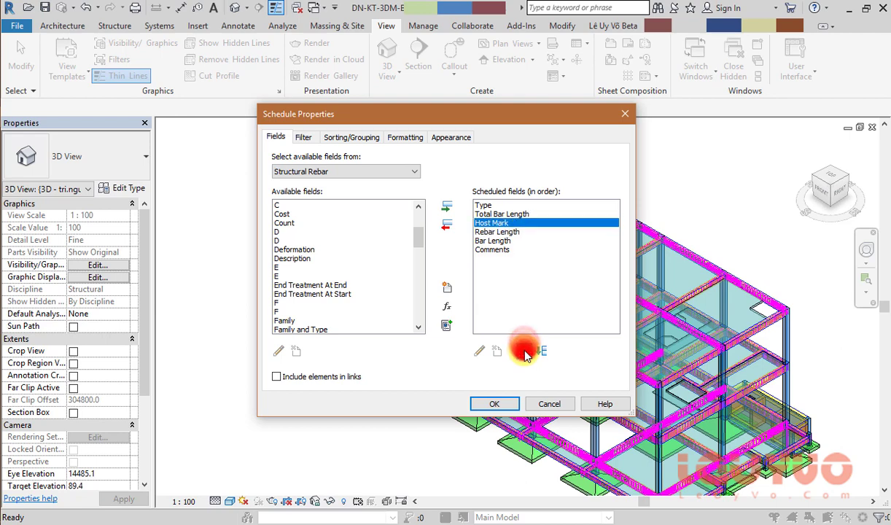
left_click(524, 350)
left_click(525, 351)
- Filter the schedule to rows whose Comments equal Filter
left_click(307, 138)
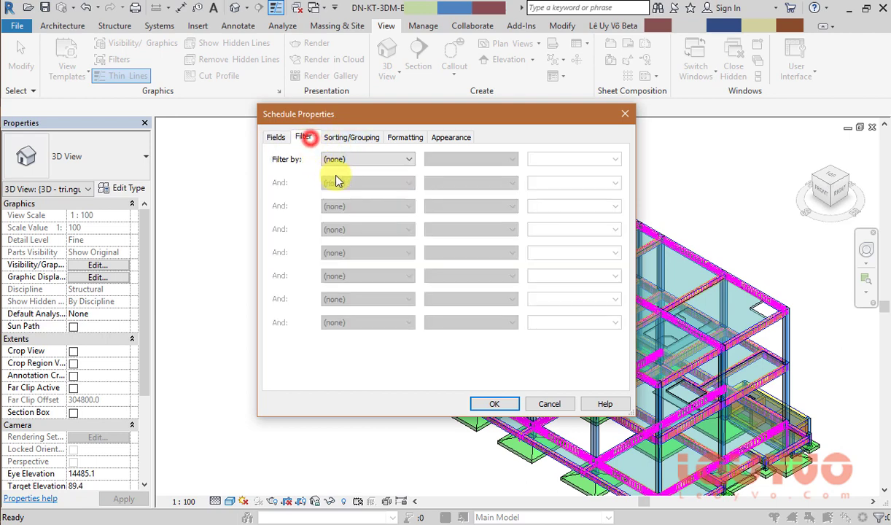
left_click(360, 158)
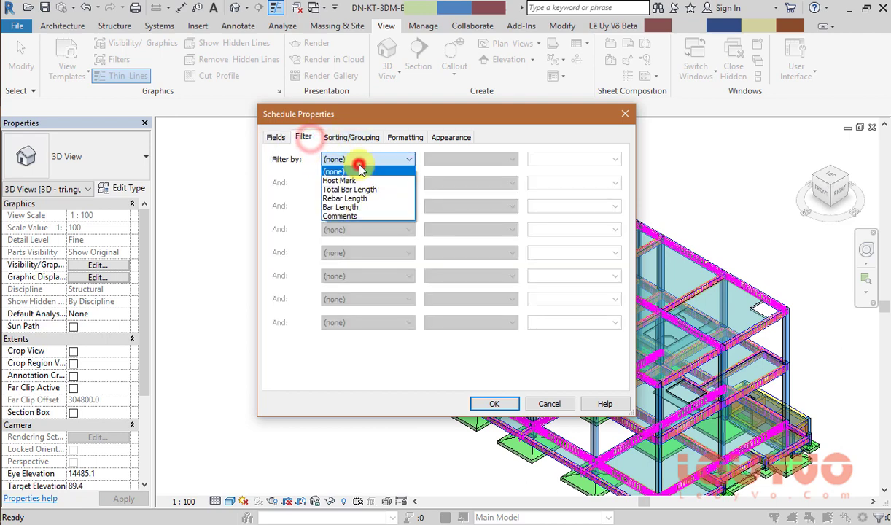
left_click(356, 217)
left_click(614, 159)
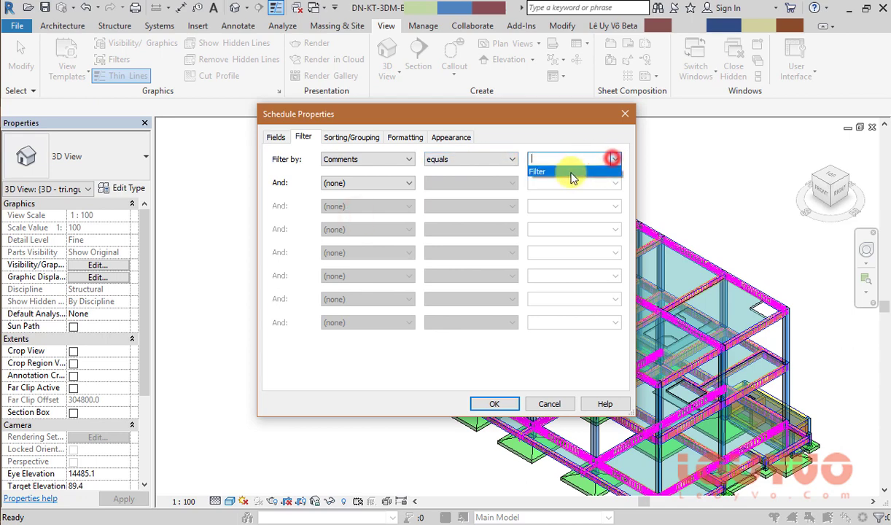
left_click(573, 172)
- Sort the schedule by Host Mark ascending and confirm the schedule properties
left_click(344, 137)
left_click(374, 159)
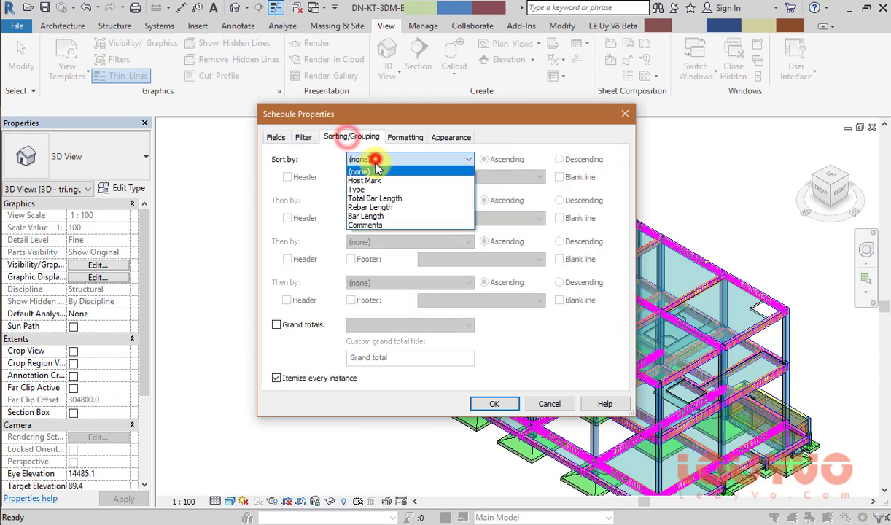
left_click(374, 180)
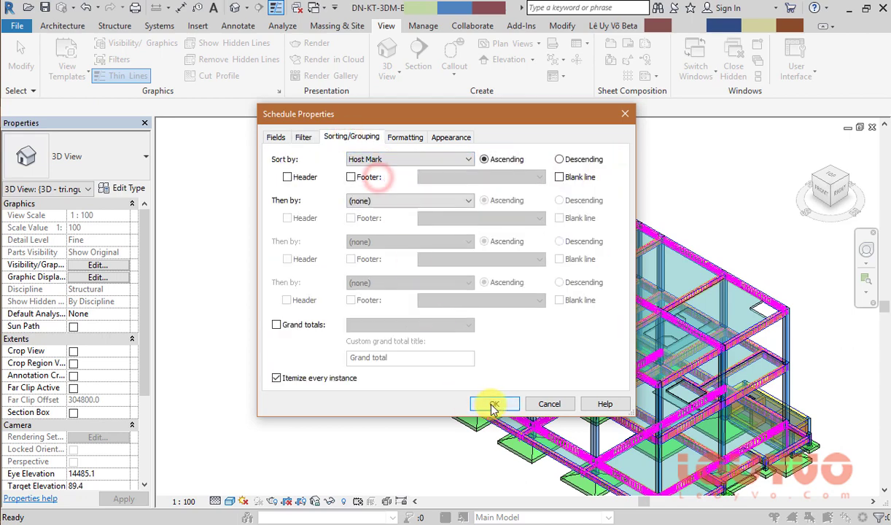
left_click(491, 405)
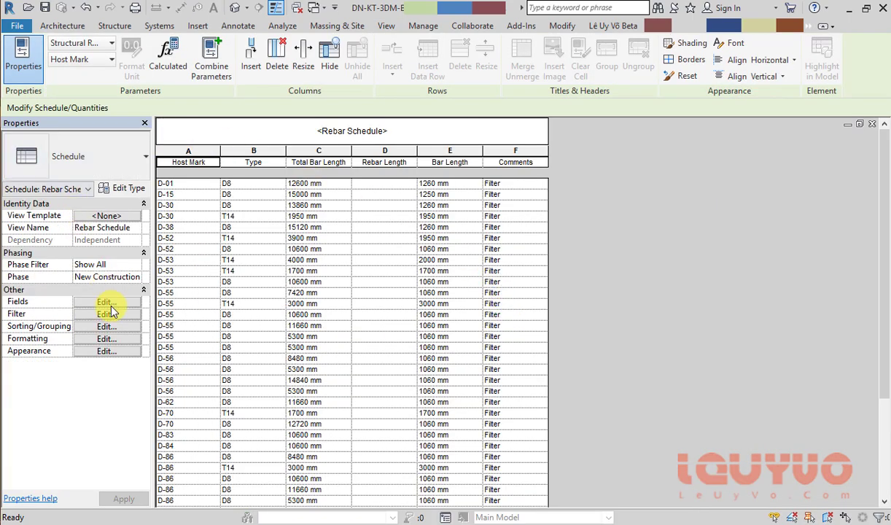
- Add the Image field to the Rebar Schedule's fields and confirm with OK
left_click(107, 301)
scroll(319, 289, "down", 8)
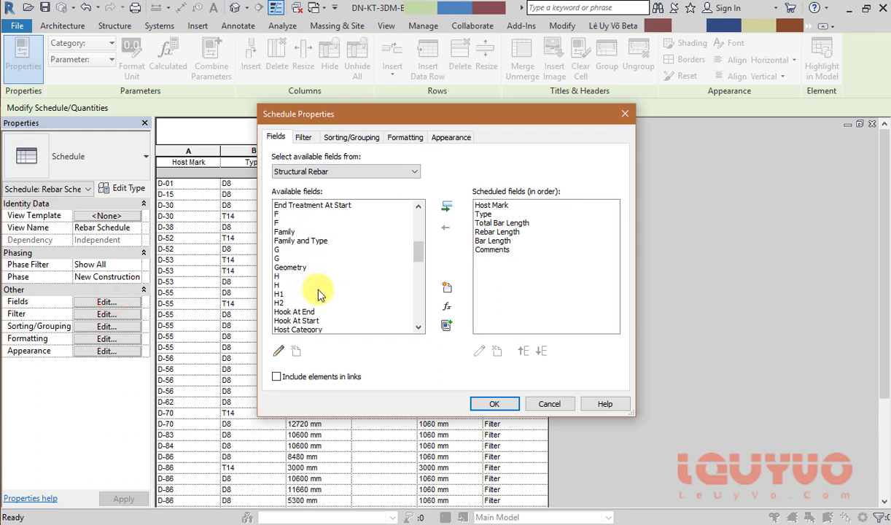
scroll(307, 283, "up", 1)
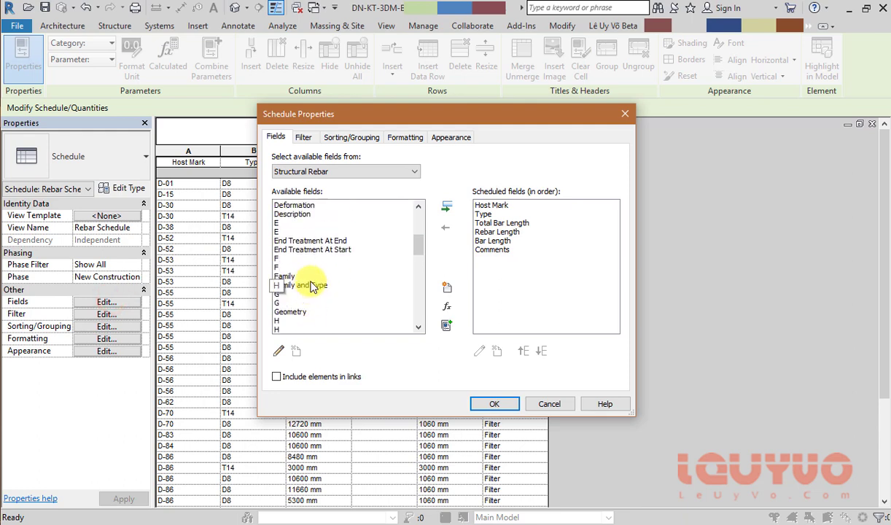
scroll(303, 281, "down", 4)
left_click(292, 269)
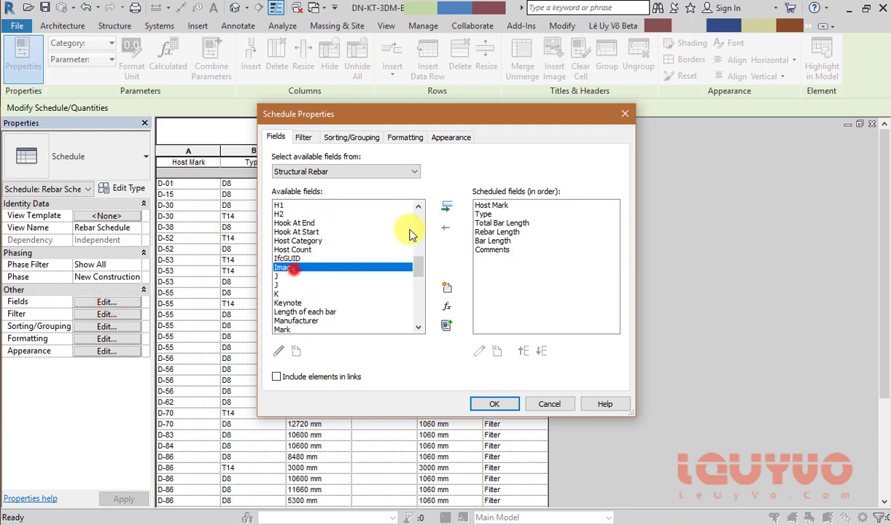
left_click(446, 206)
left_click(493, 403)
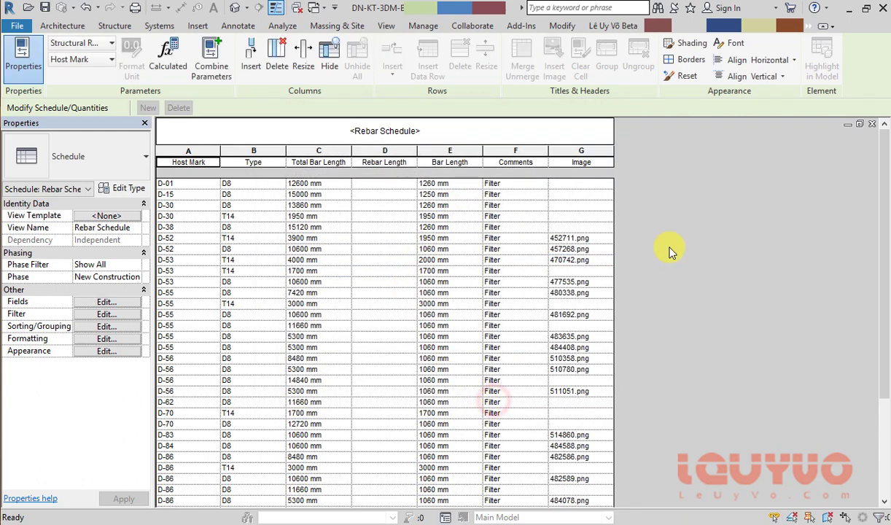
scroll(611, 271, "down", 3)
scroll(595, 280, "up", 3)
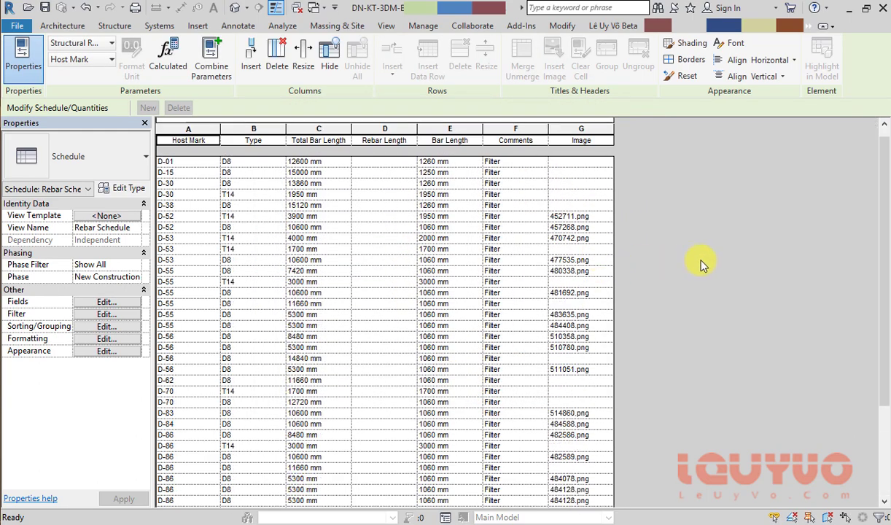
scroll(696, 281, "down", 4)
scroll(657, 313, "up", 4)
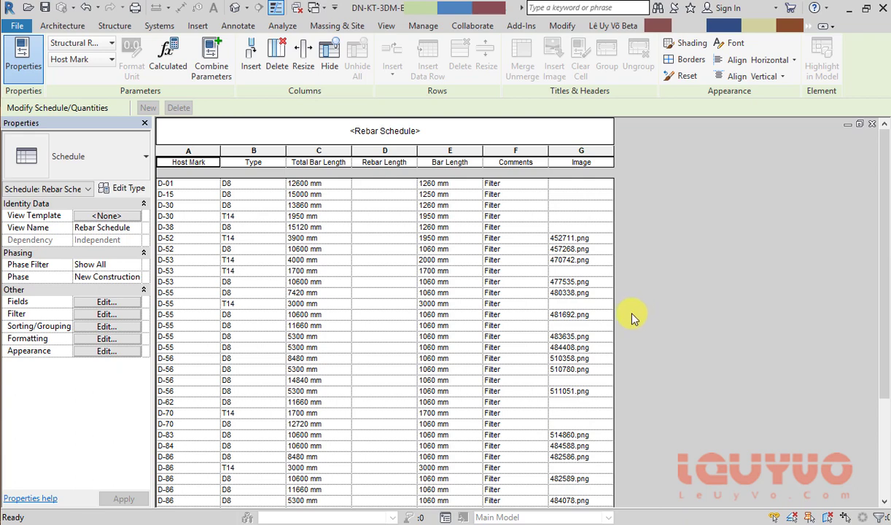
scroll(547, 393, "down", 2)
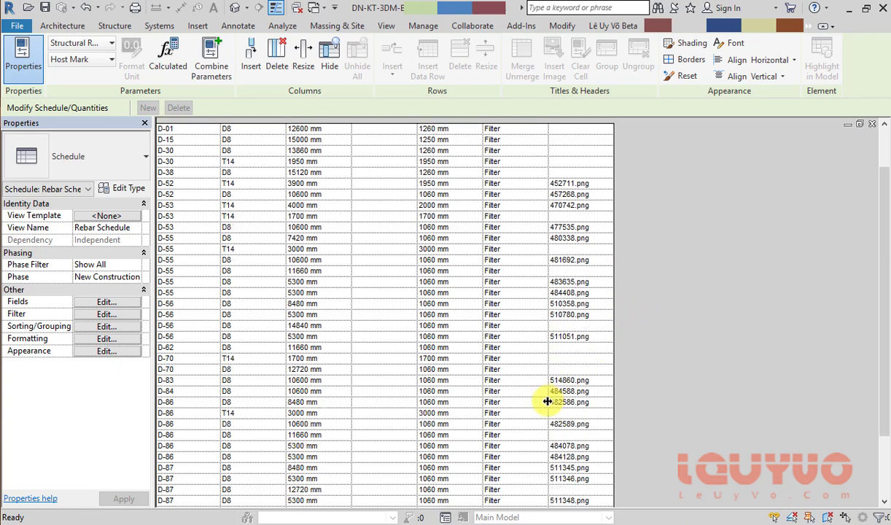
scroll(547, 402, "down", 2)
scroll(547, 402, "up", 4)
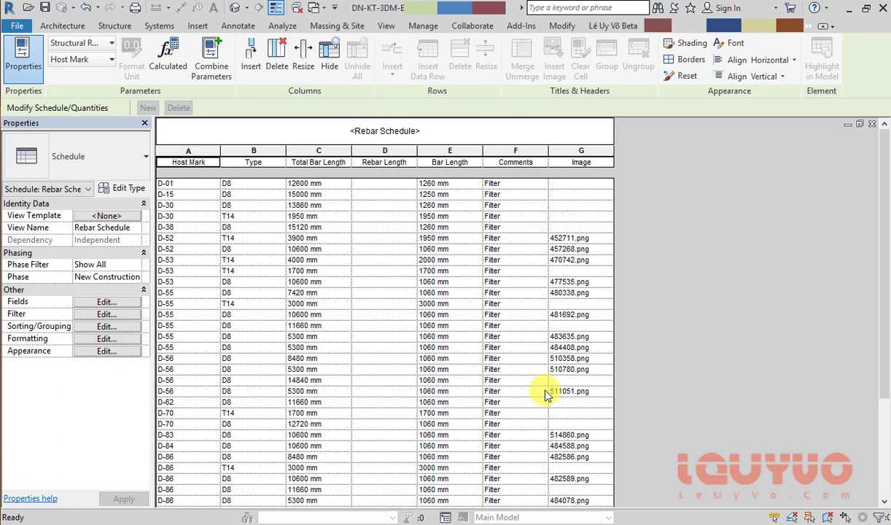
scroll(547, 394, "down", 5)
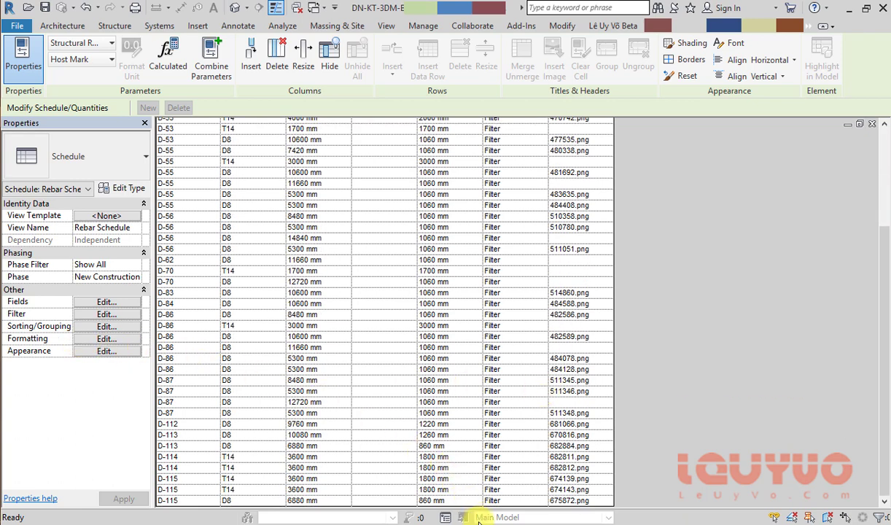
scroll(547, 471, "up", 2)
scroll(547, 469, "up", 3)
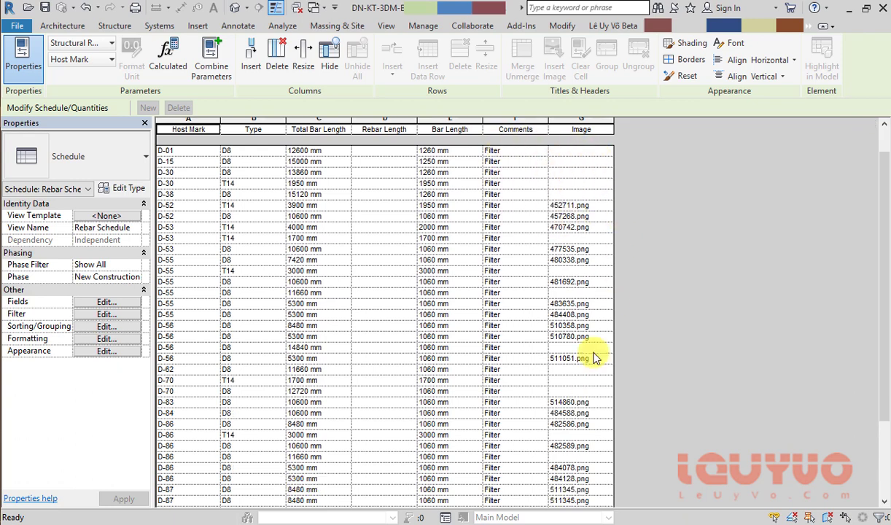
scroll(597, 358, "down", 5)
scroll(546, 441, "up", 5)
scroll(536, 232, "down", 1)
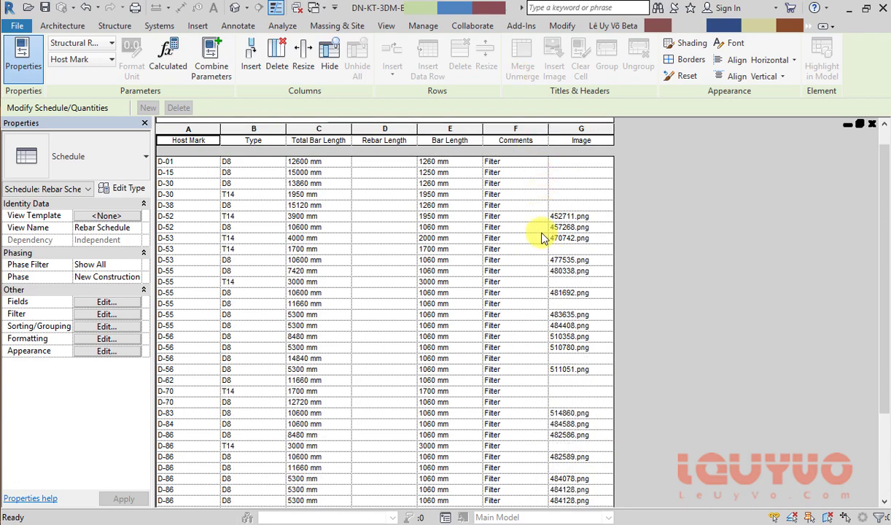
scroll(527, 408, "down", 4)
scroll(507, 295, "up", 4)
scroll(547, 231, "up", 1)
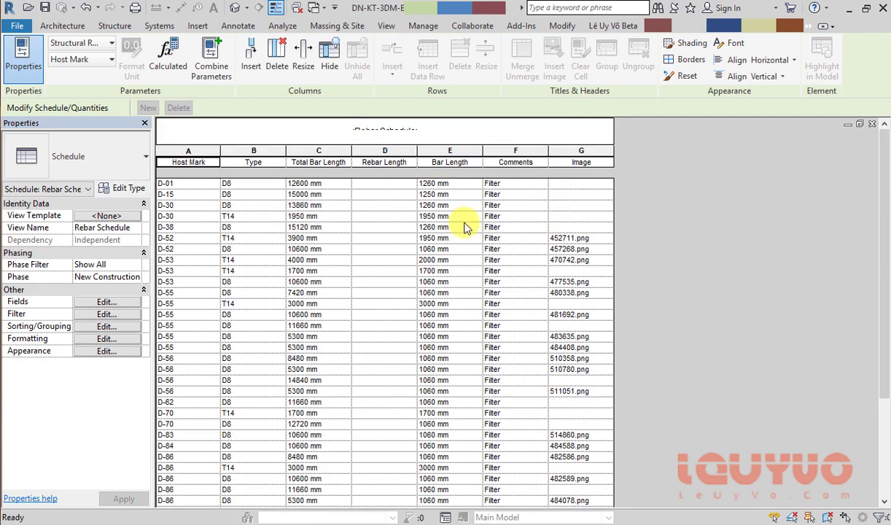
- Create a new sheet with the None title block
left_click(387, 25)
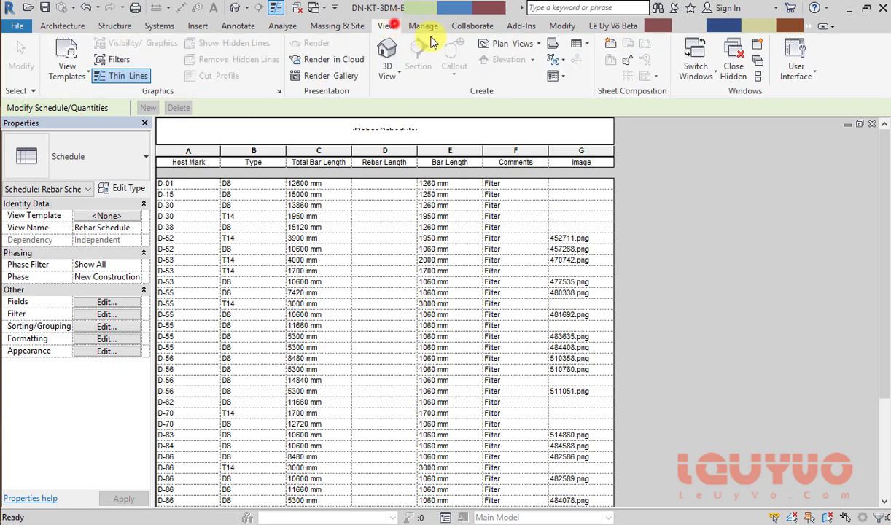
left_click(605, 45)
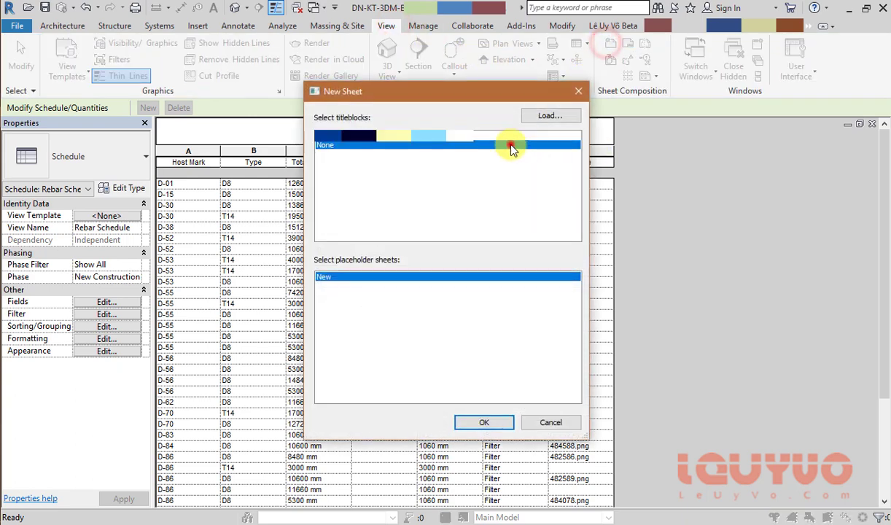
double_click(509, 137)
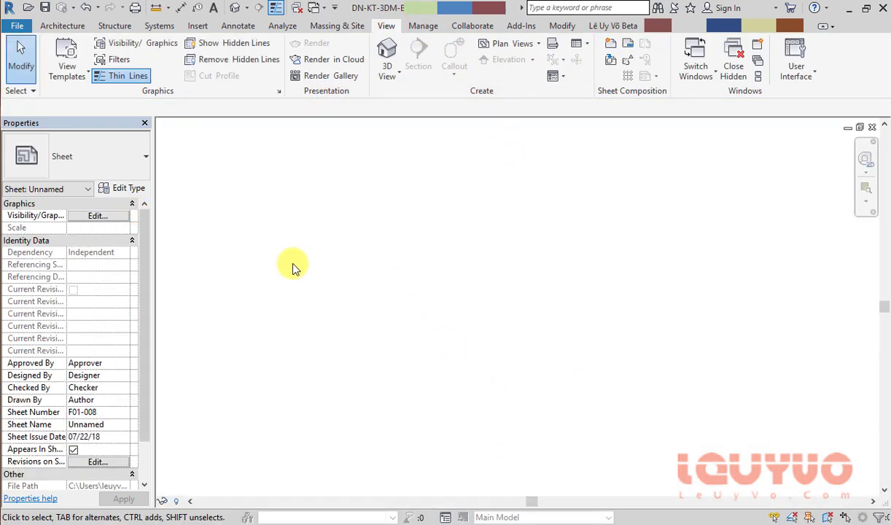
- Drag the Rebar Schedule from the Project Browser onto the new sheet and place it
left_click(315, 16)
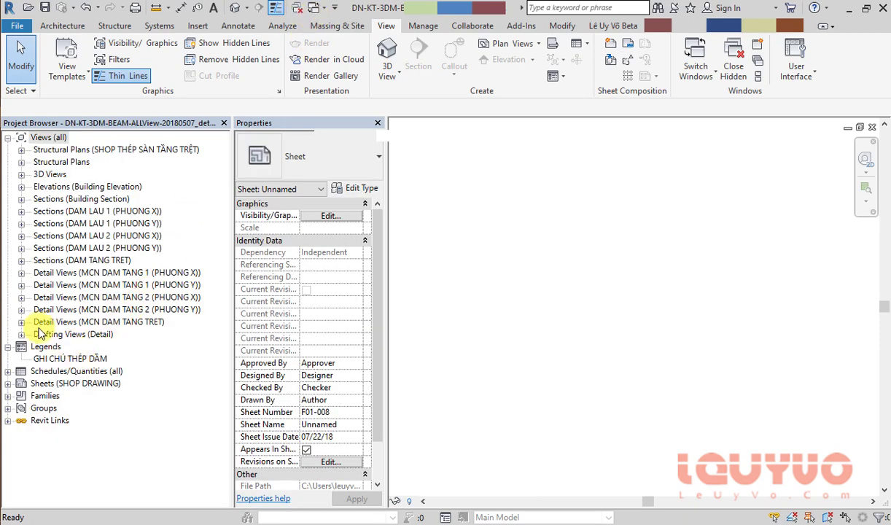
left_click(7, 371)
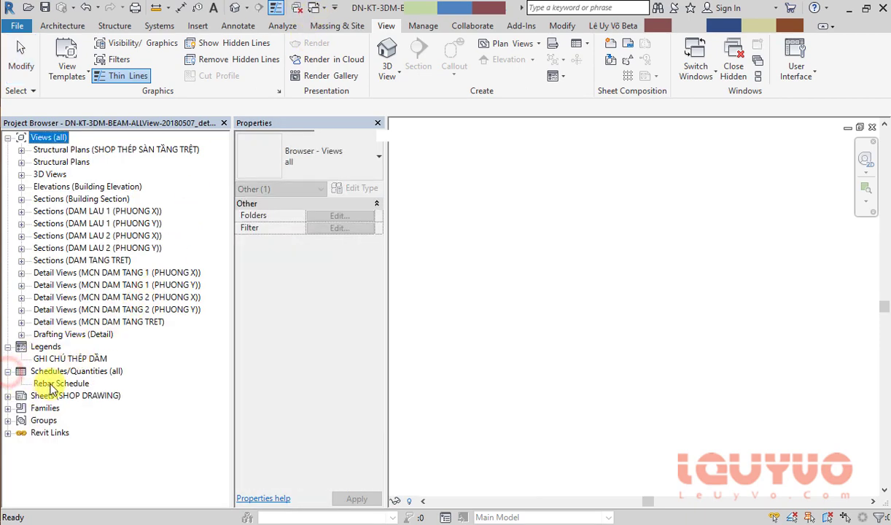
left_click(53, 383)
left_click_drag(484, 288, 508, 263)
left_click(514, 244)
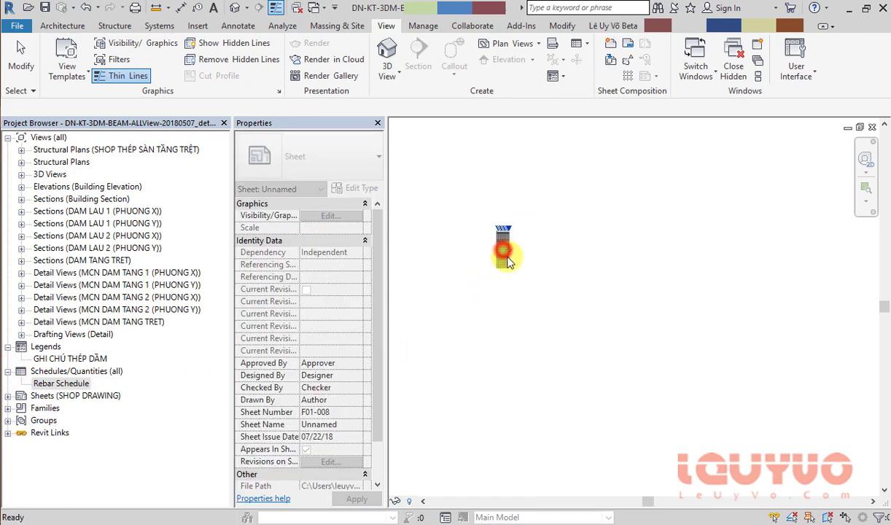
left_click(508, 260)
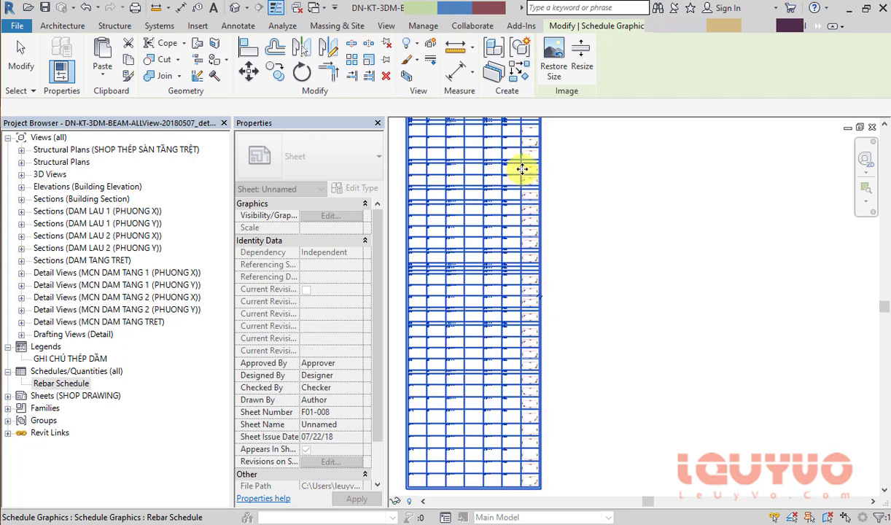
- Select the schedule on the sheet and zoom in to inspect its bending diagrams and header
left_click(522, 170)
scroll(574, 194, "up", 1)
scroll(642, 306, "up", 2)
scroll(595, 260, "up", 2)
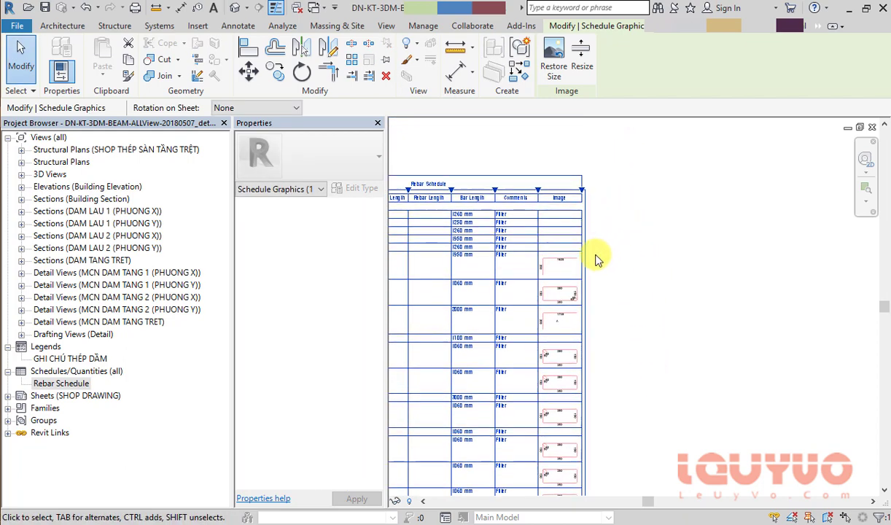
scroll(561, 384, "up", 1)
scroll(570, 377, "up", 1)
scroll(533, 325, "up", 2)
middle_click_drag(533, 324, 659, 338)
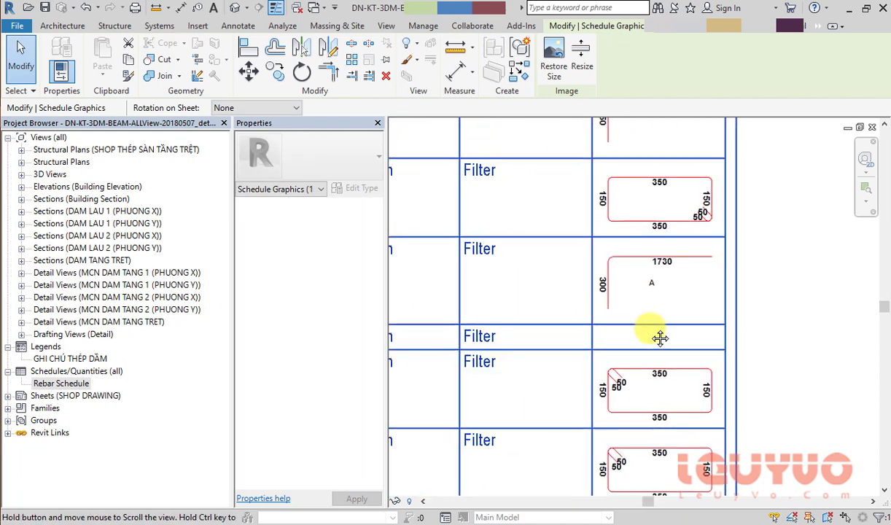
scroll(656, 280, "down", 1)
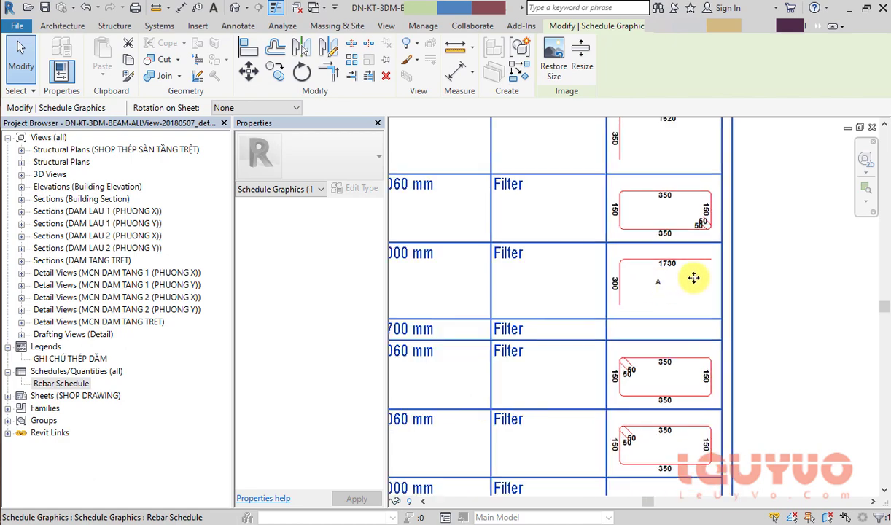
scroll(677, 230, "down", 2)
scroll(652, 325, "down", 2)
scroll(681, 449, "up", 1)
scroll(700, 427, "up", 2)
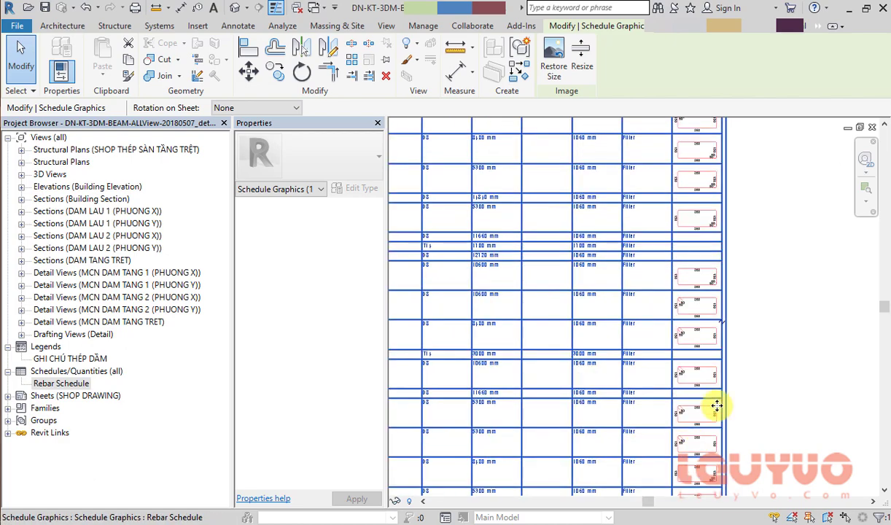
scroll(688, 384, "up", 2)
scroll(670, 308, "up", 1)
scroll(670, 342, "up", 2)
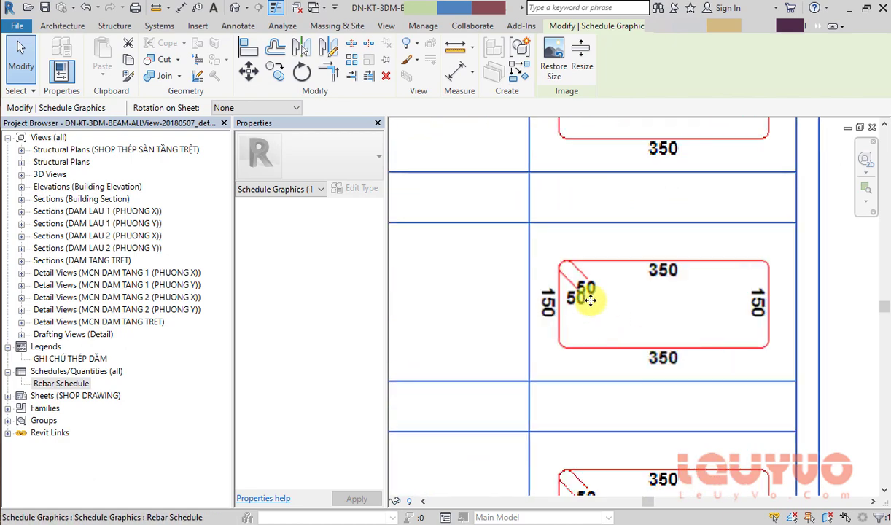
scroll(638, 284, "down", 3)
scroll(620, 356, "down", 2)
middle_click_drag(647, 164, 680, 397)
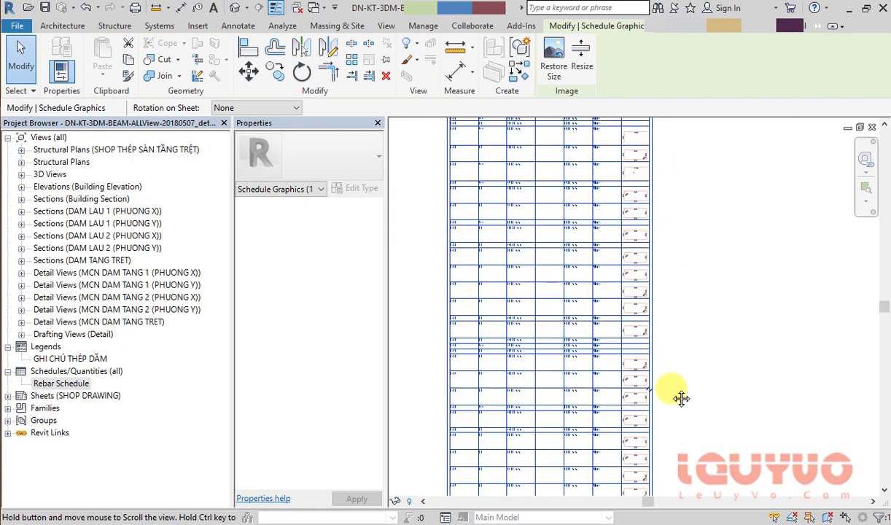
scroll(636, 213, "up", 3)
scroll(673, 194, "up", 2)
- Reselect the schedule and drag the Image column's width control to the right
left_click(699, 241)
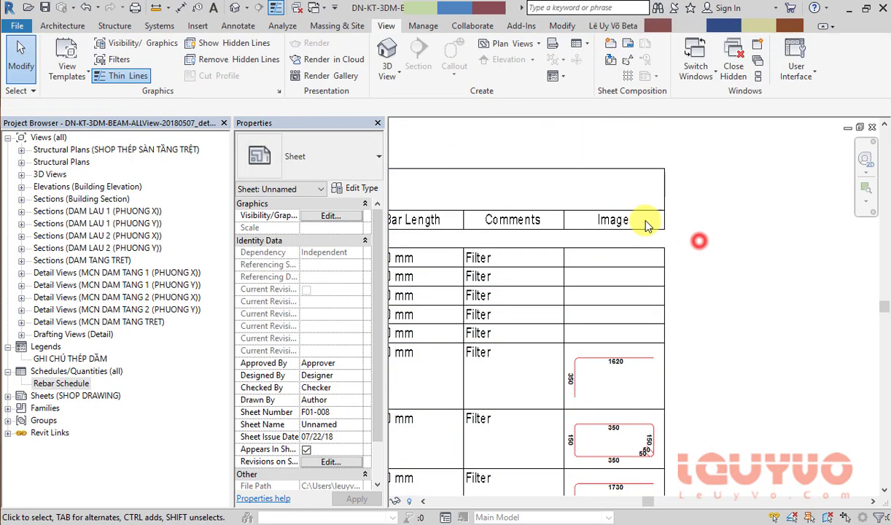
left_click(654, 225)
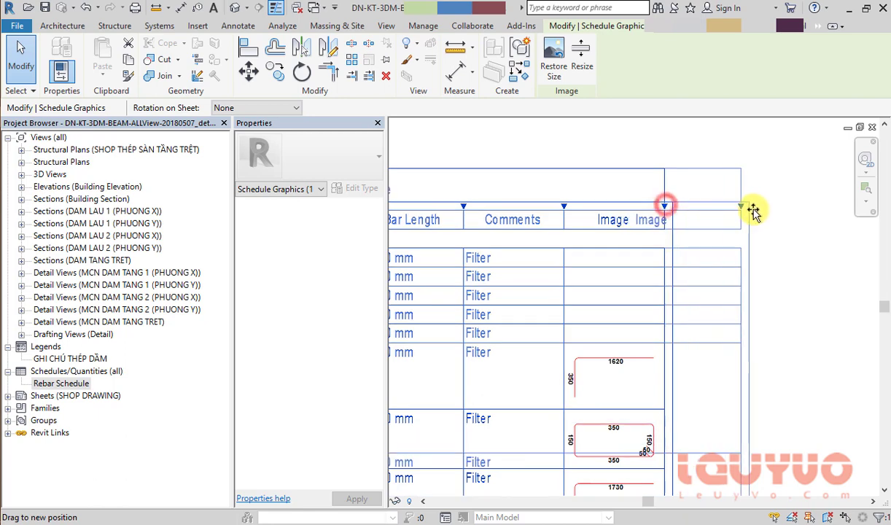
left_click_drag(753, 212, 756, 214)
scroll(594, 123, "down", 2)
scroll(618, 153, "down", 1)
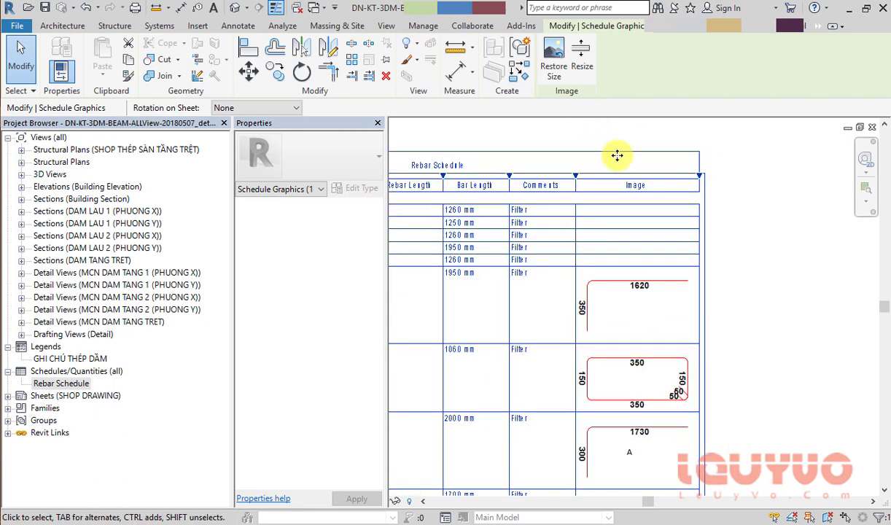
scroll(733, 221, "down", 2)
scroll(682, 224, "down", 2)
scroll(692, 446, "down", 2)
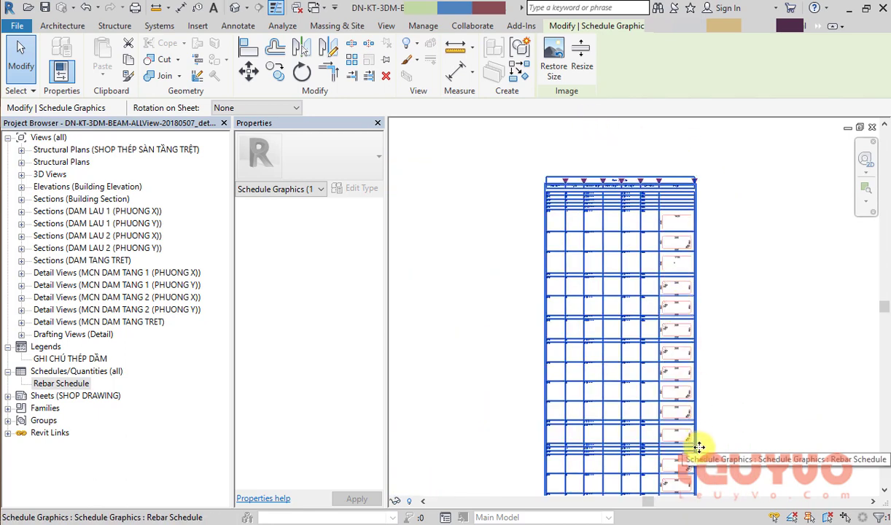